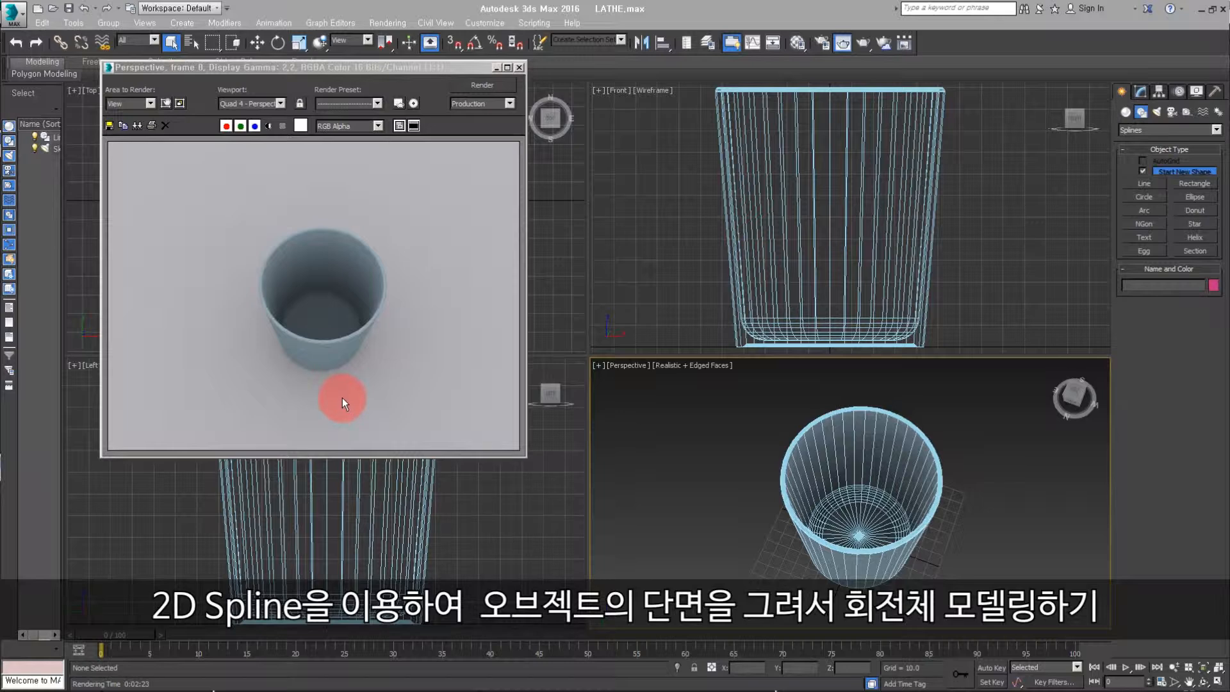
- Close the rendered cup image and set up the Line tool with grid-point snapping in the Front viewport
{"action": "left_click", "coordinate": [521, 67]}
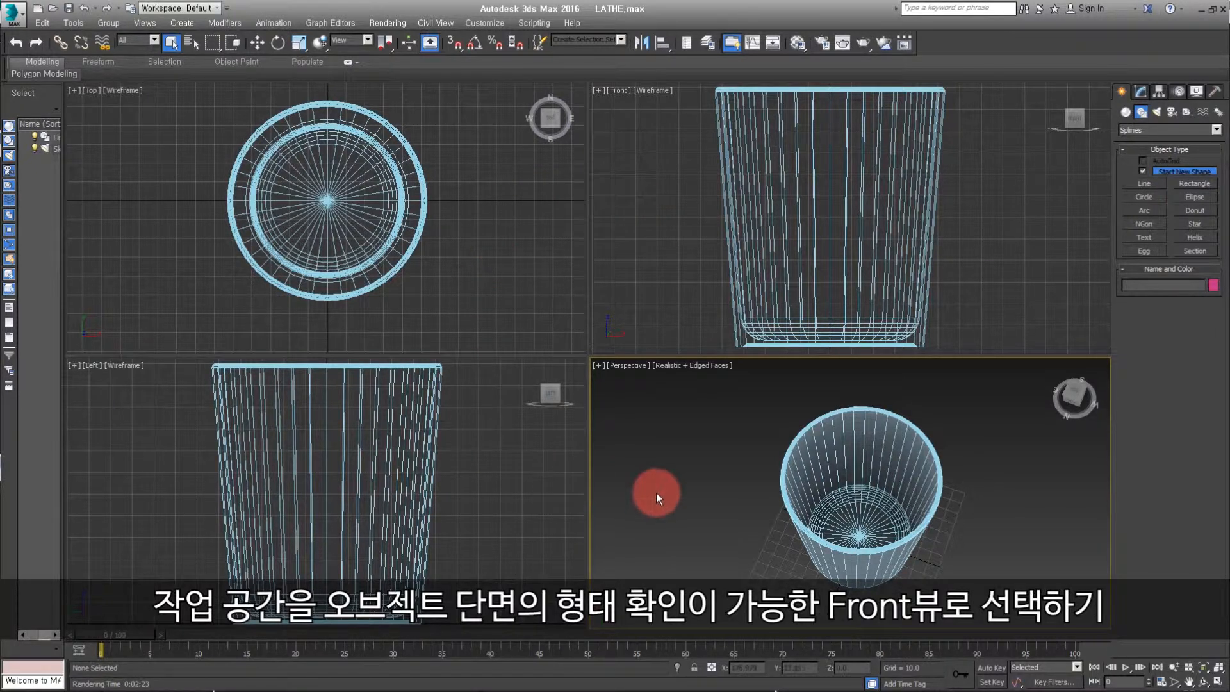
{"action": "left_click", "coordinate": [649, 249]}
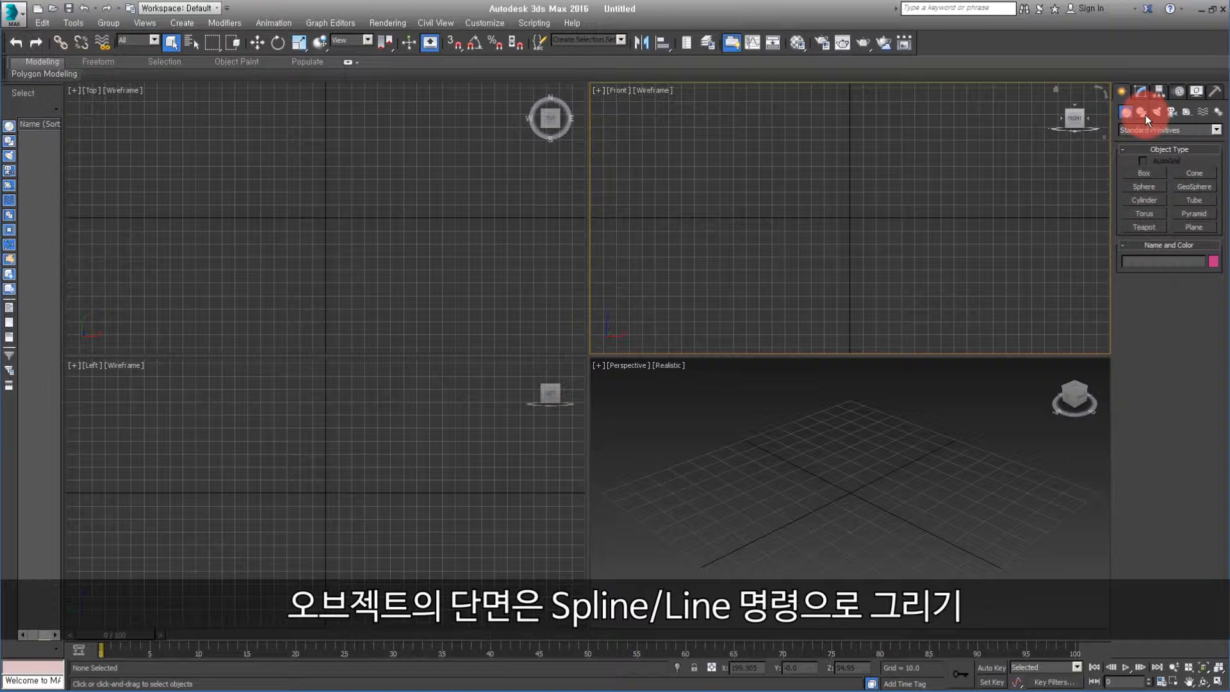
{"action": "left_click", "coordinate": [1141, 113]}
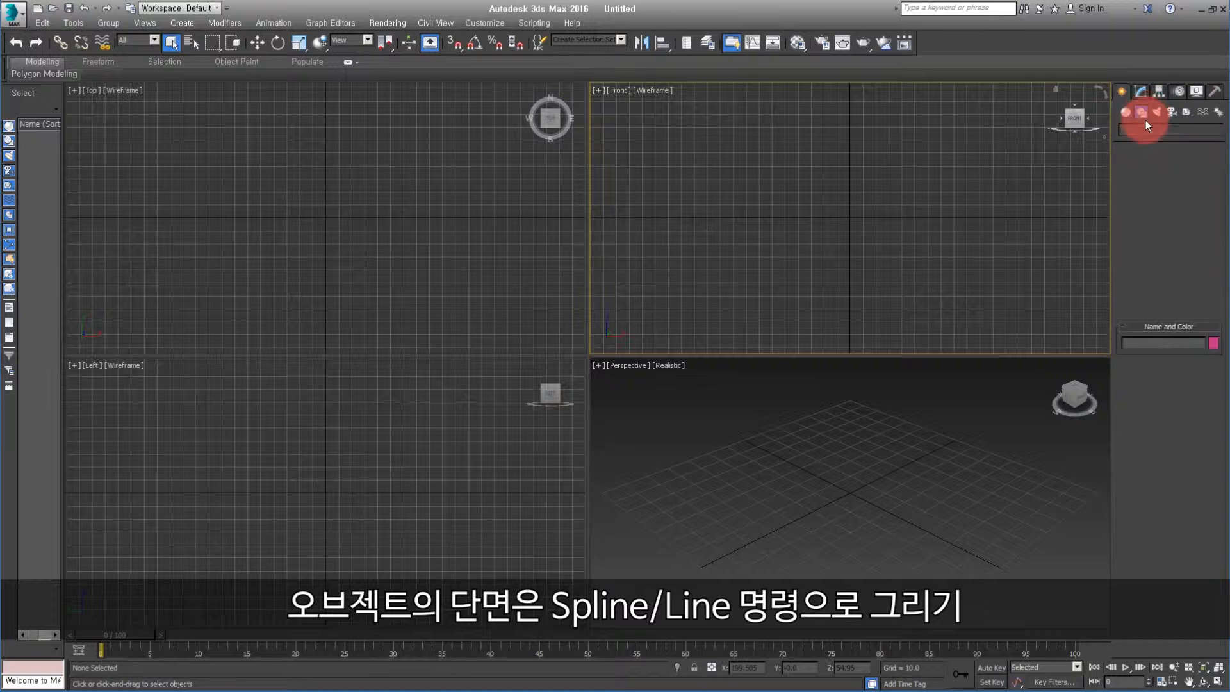
{"action": "left_click", "coordinate": [1140, 186]}
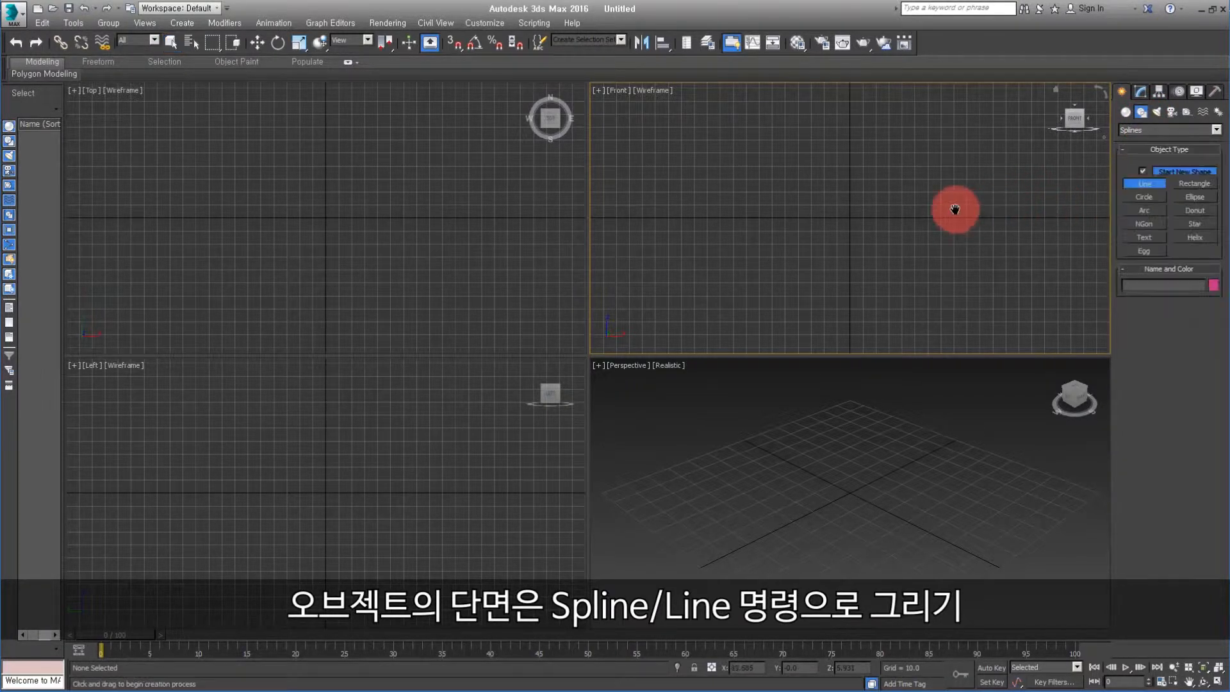
{"action": "mouse_move", "coordinate": [955, 209]}
{"action": "middle_mouse_down"}
{"action": "mouse_move", "coordinate": [928, 294]}
{"action": "mouse_move", "coordinate": [953, 285]}
{"action": "middle_mouse_up"}
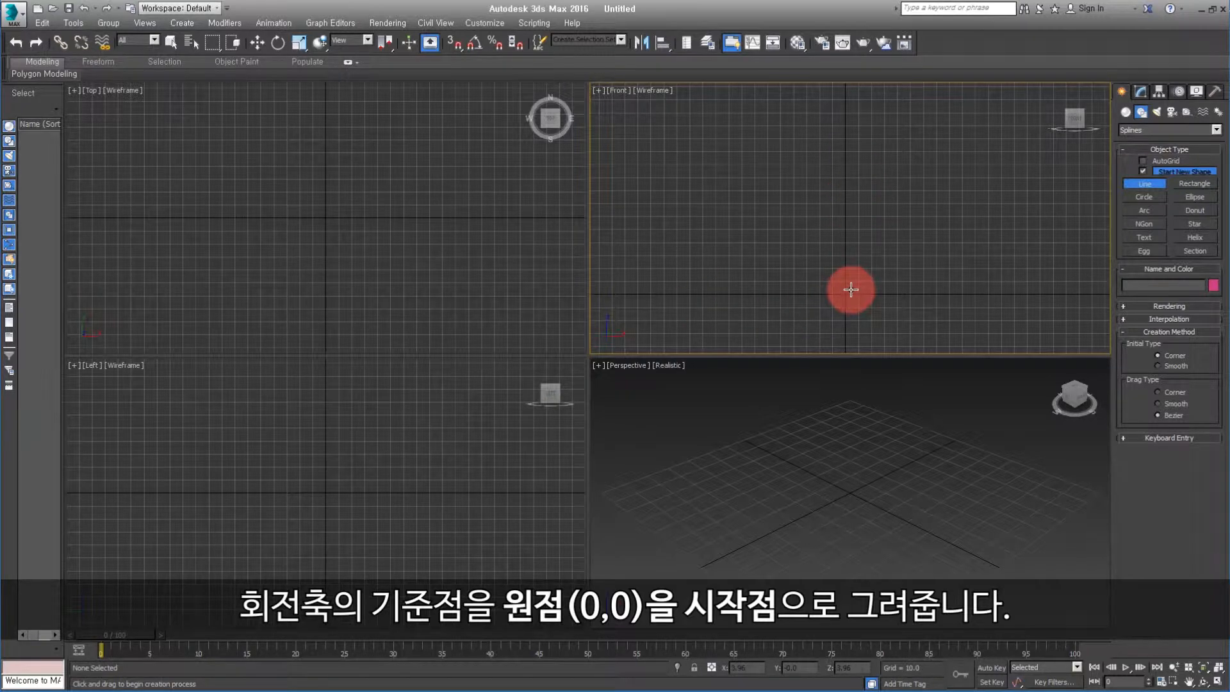
{"action": "left_click", "coordinate": [452, 43]}
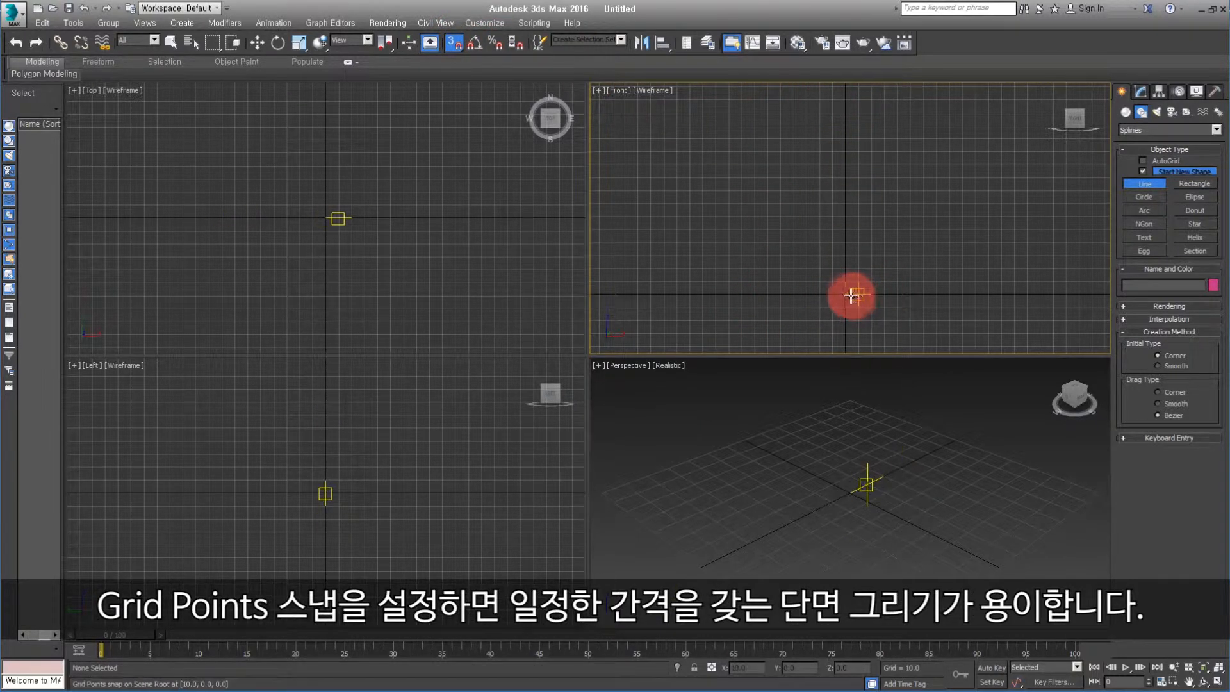
- Draw a closed L-shaped profile leftward from the origin, 70 wide, 120 tall and 10 thick, and turn snapping off
{"action": "left_click", "coordinate": [844, 294]}
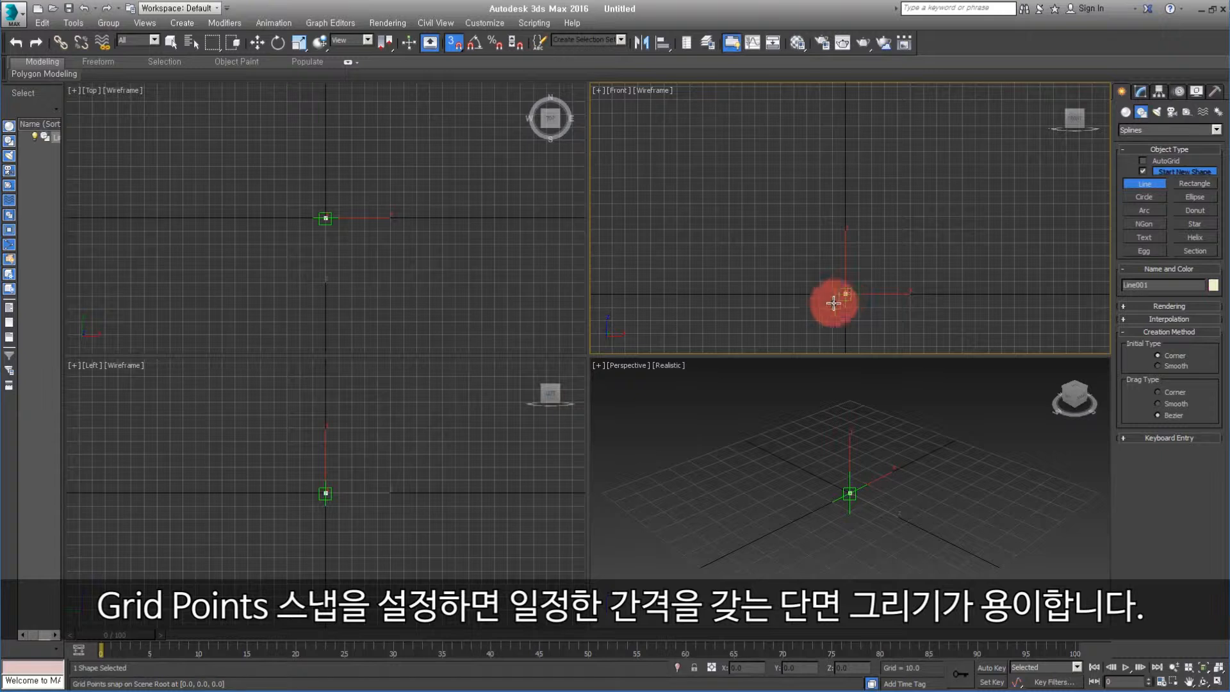
{"action": "left_click", "coordinate": [753, 294]}
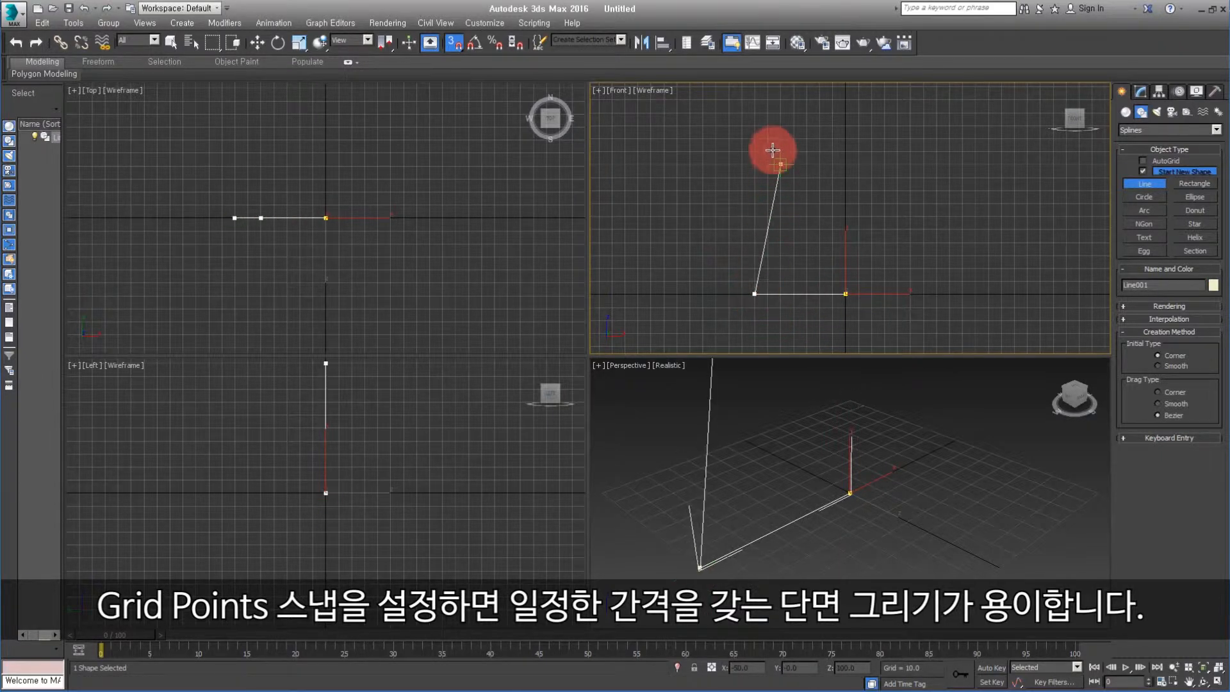
{"action": "left_click", "coordinate": [754, 138]}
{"action": "left_click", "coordinate": [767, 138]}
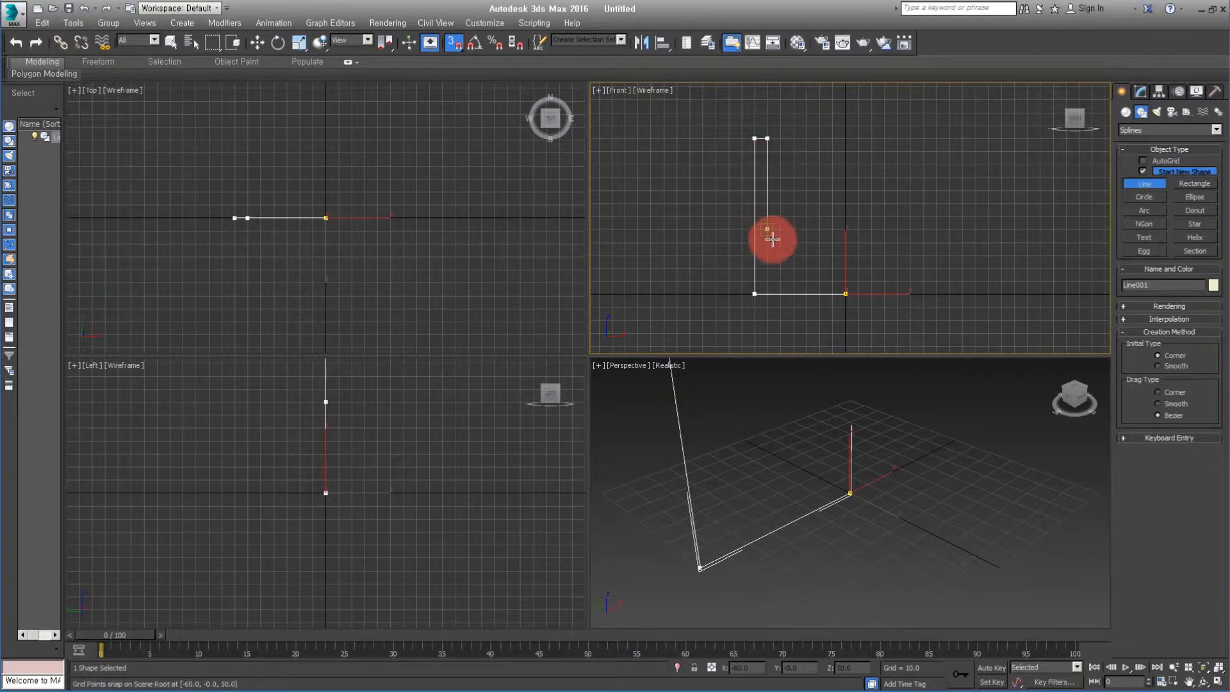
{"action": "left_click", "coordinate": [768, 281]}
{"action": "left_click", "coordinate": [845, 281]}
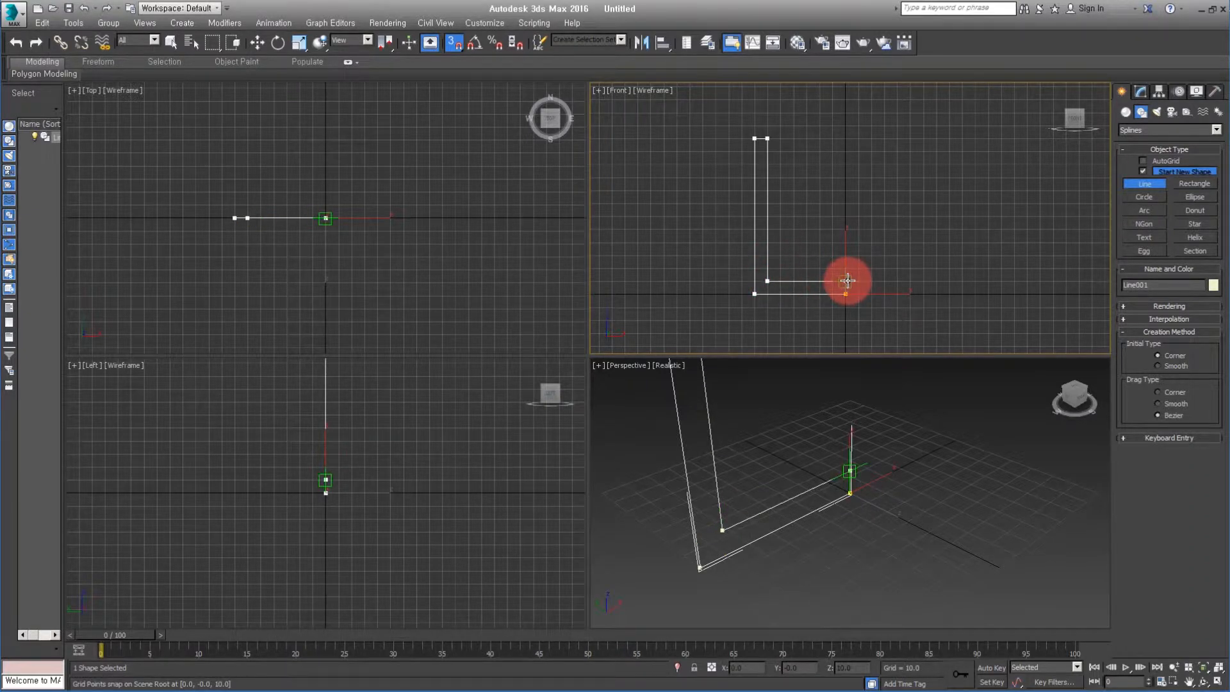
{"action": "left_click", "coordinate": [846, 293]}
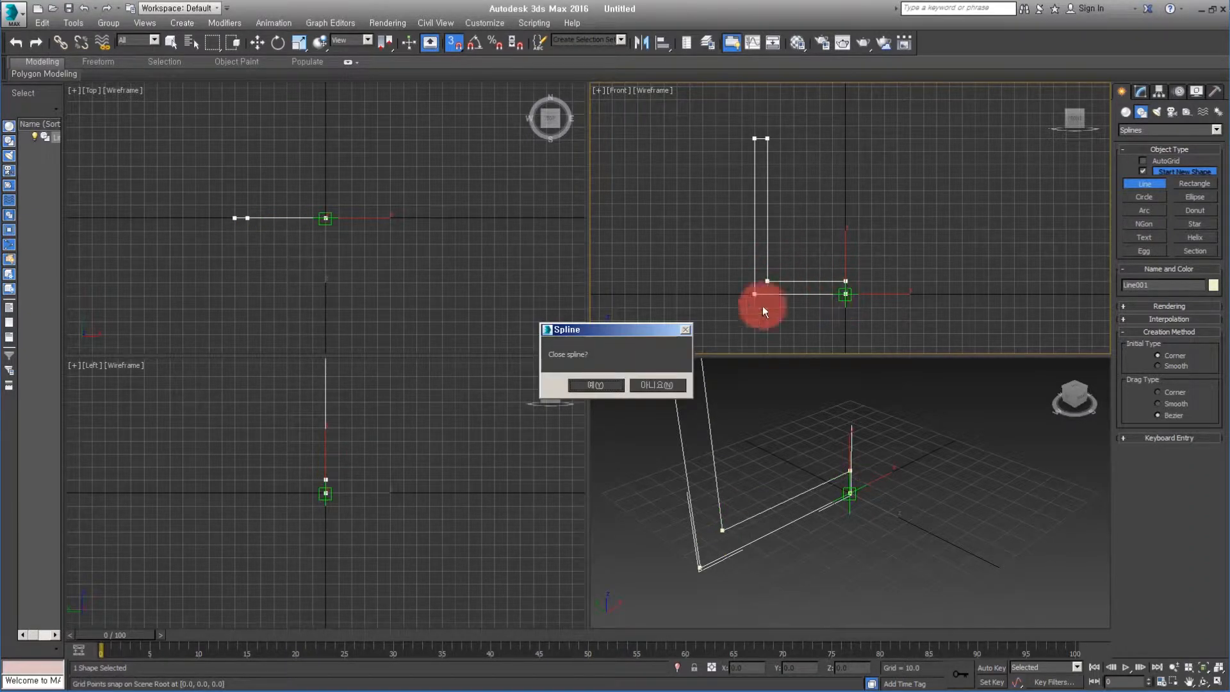
{"action": "left_click", "coordinate": [606, 384]}
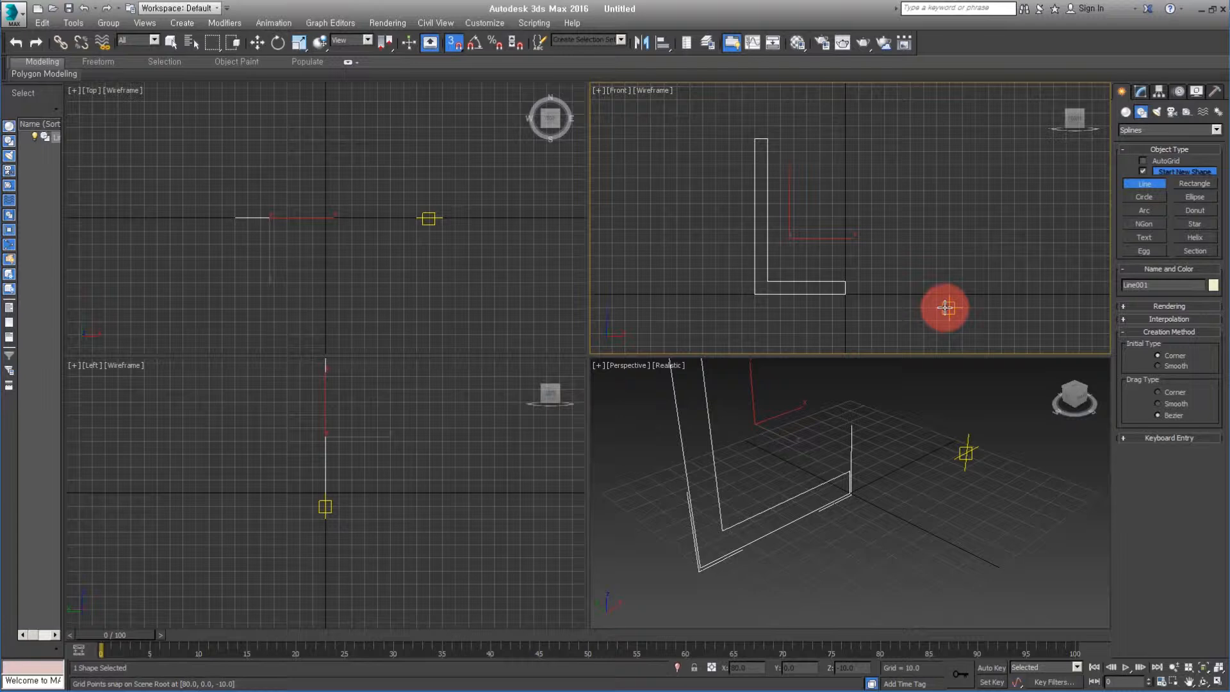
{"action": "key", "text": "s"}
{"action": "key", "text": "w"}
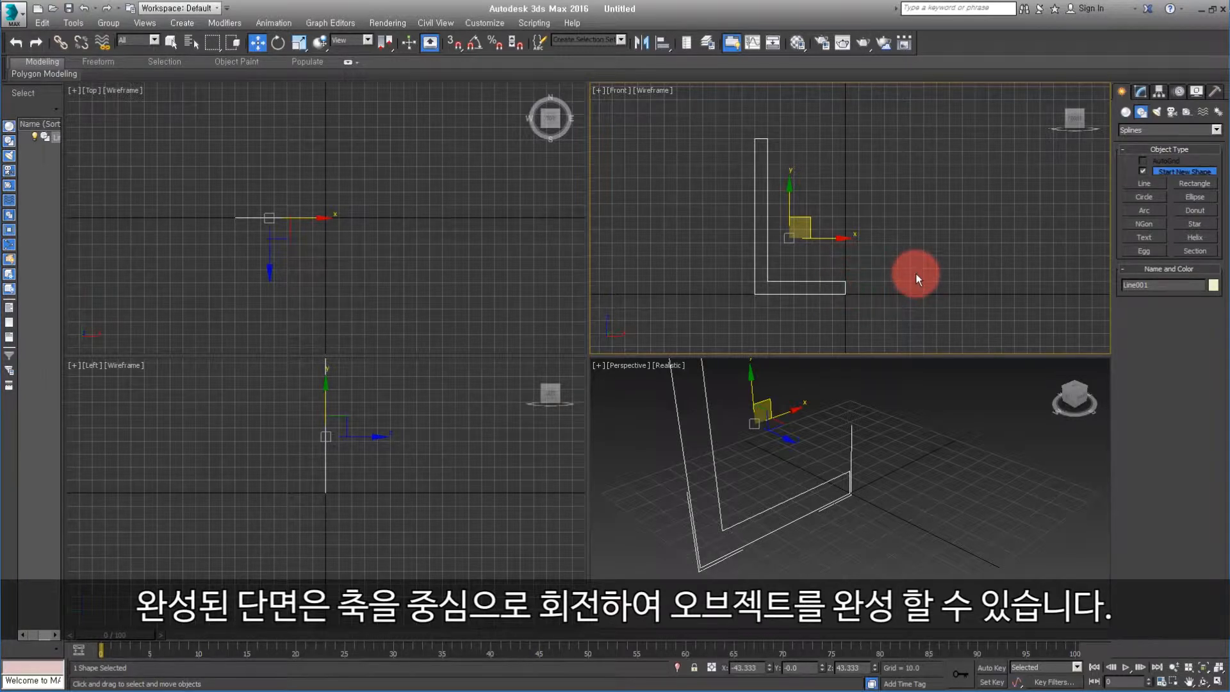
- Apply the Lathe modifier to the L-shaped profile and fit the revolved object in all viewports
{"action": "left_click", "coordinate": [1140, 92]}
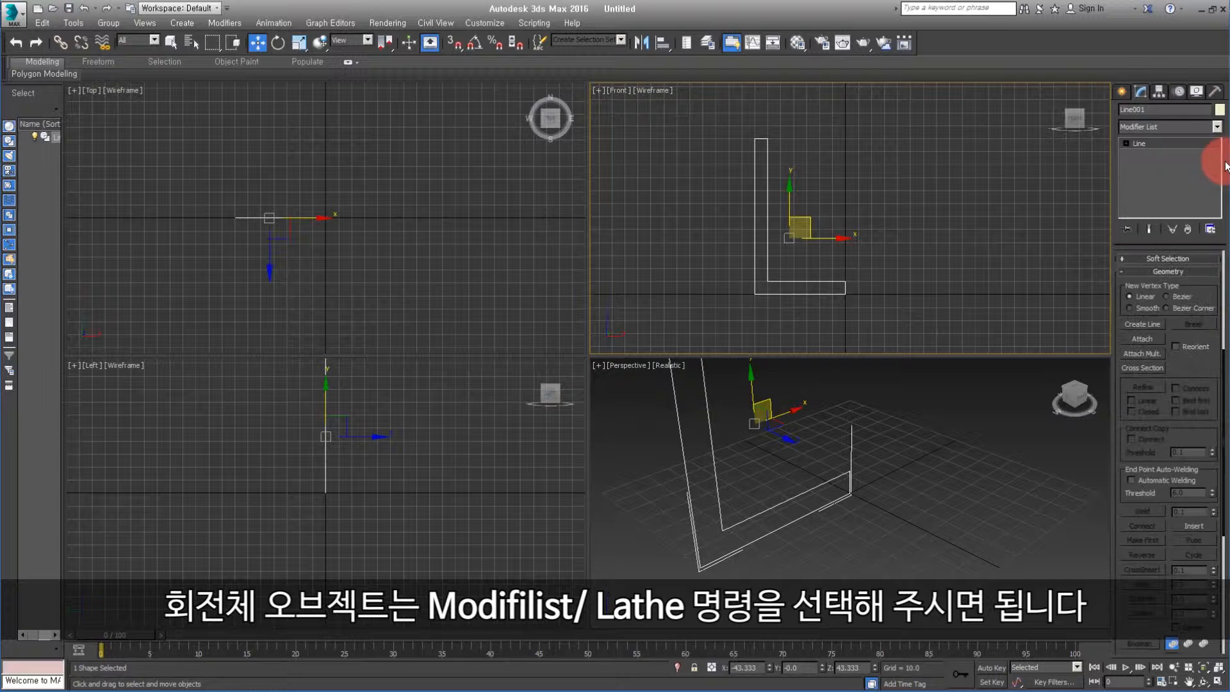
{"action": "left_click", "coordinate": [1217, 127]}
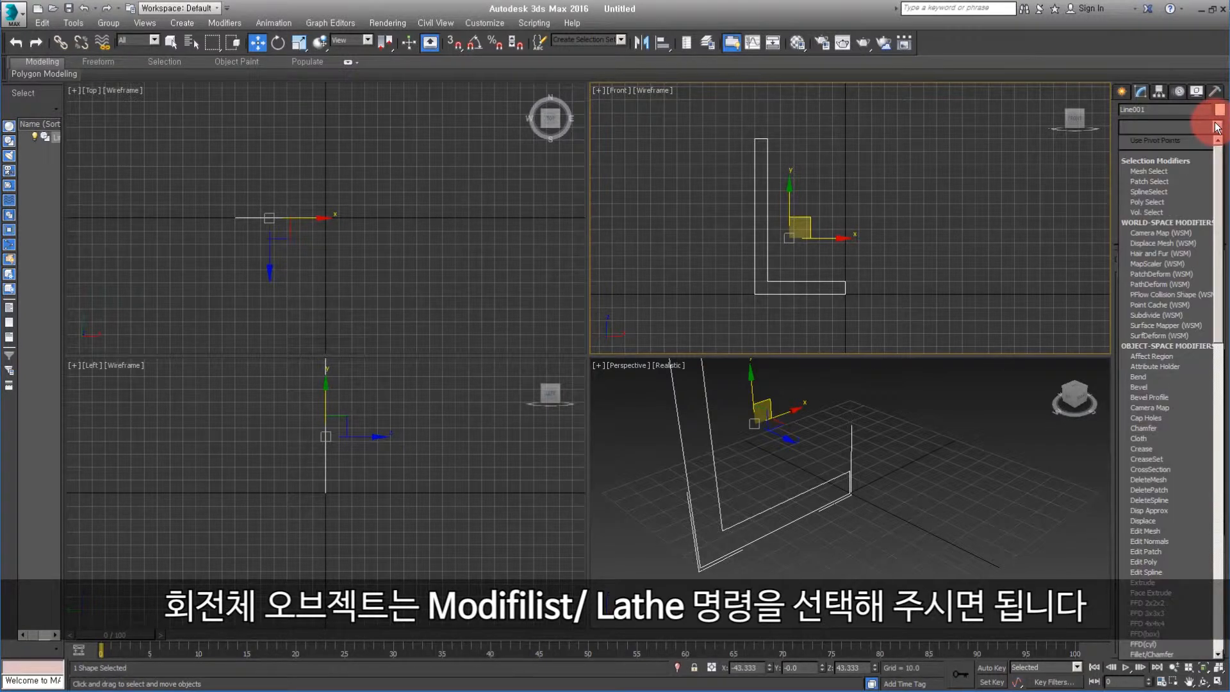
{"action": "key", "text": "l"}
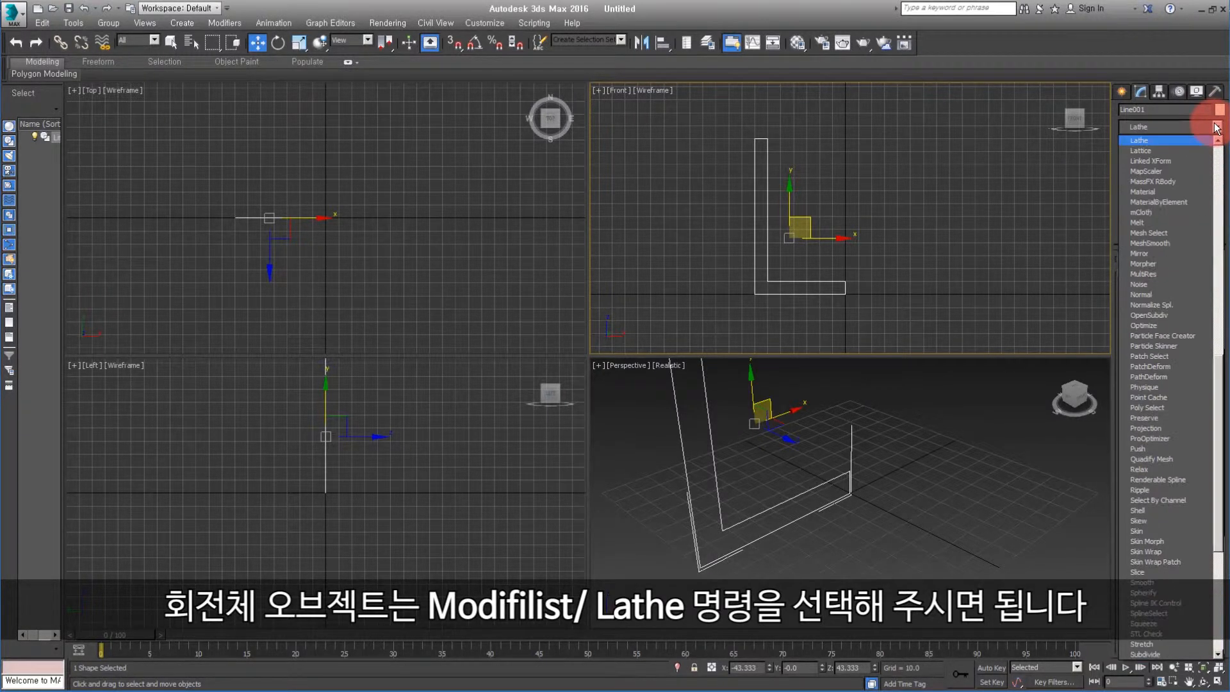
{"action": "left_click", "coordinate": [1135, 140]}
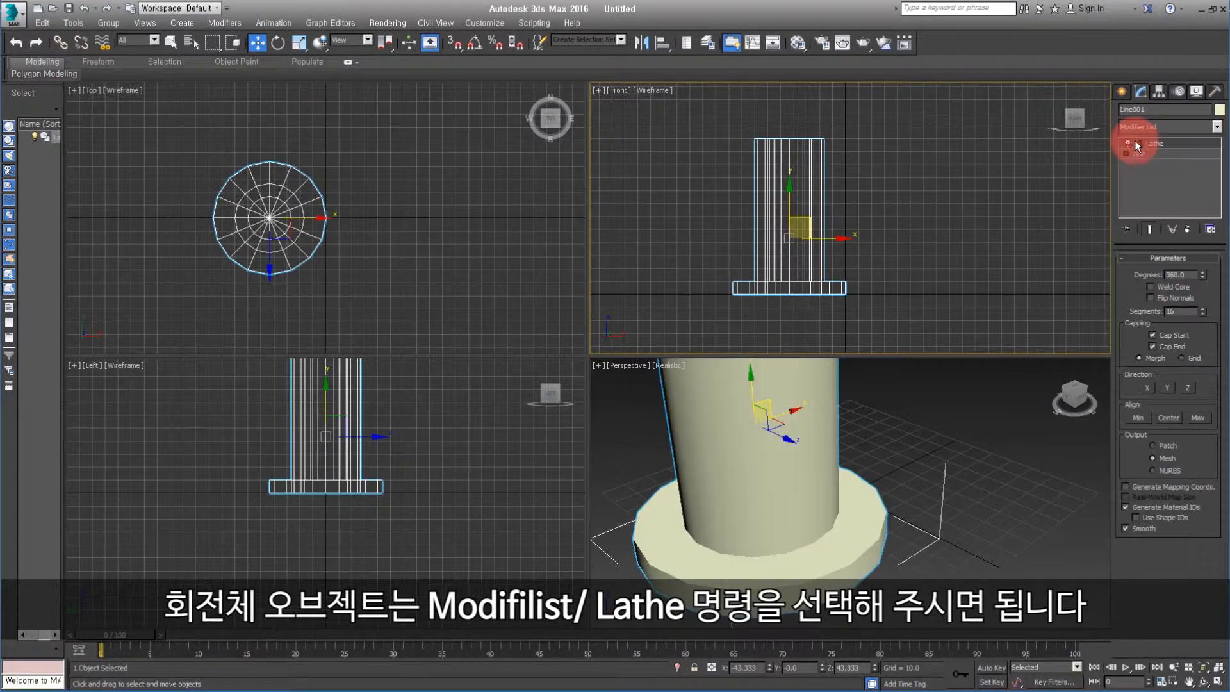
{"action": "left_click", "coordinate": [792, 201]}
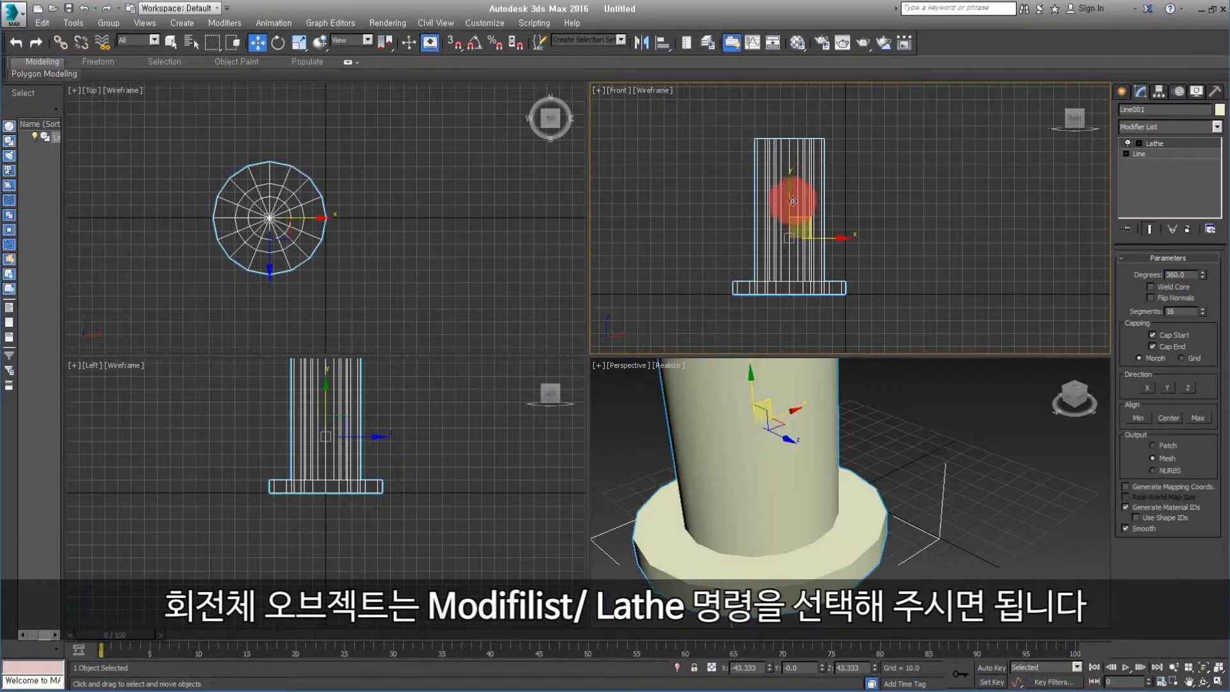
{"action": "left_click", "coordinate": [1217, 669]}
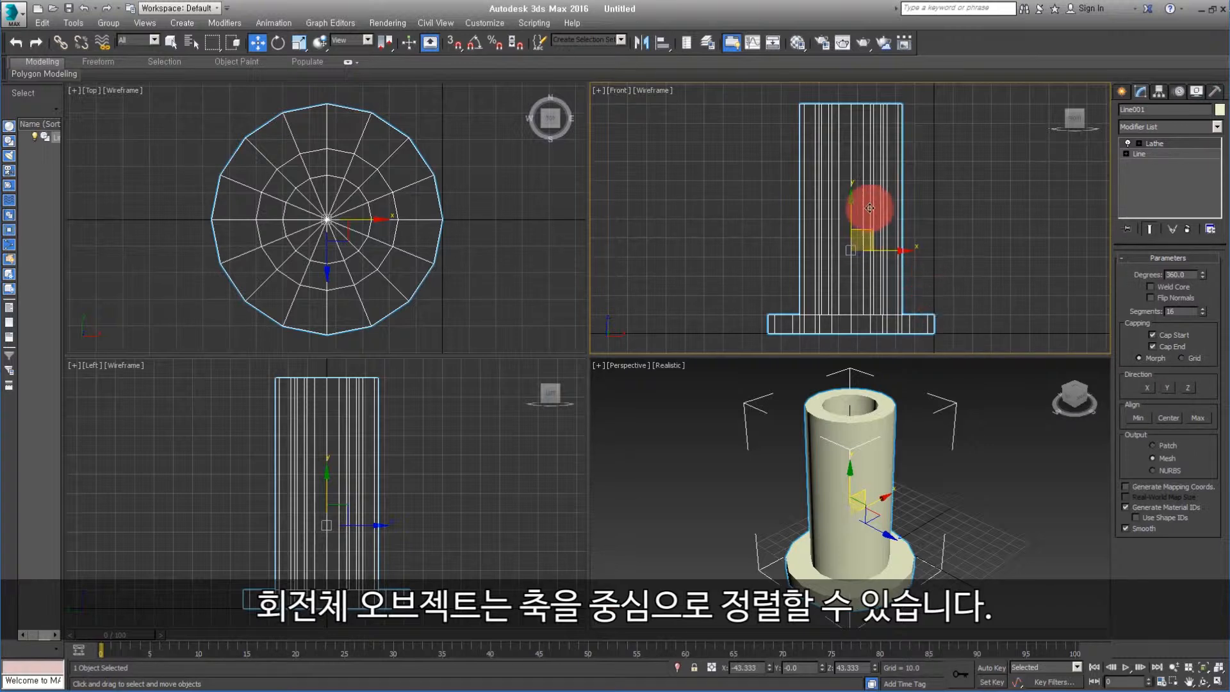
- Try the Lathe's Min, Center and Max axis alignments, finishing with Min
{"action": "left_click", "coordinate": [1138, 417]}
{"action": "left_click", "coordinate": [1217, 666]}
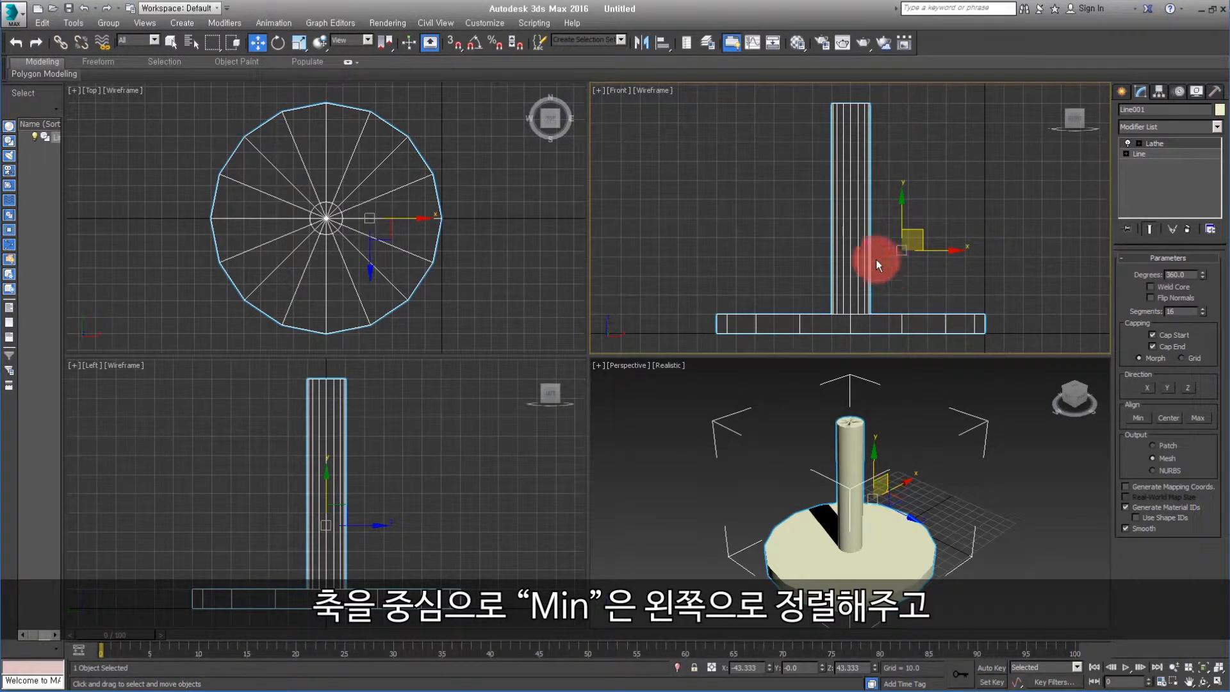
{"action": "left_click", "coordinate": [1166, 417]}
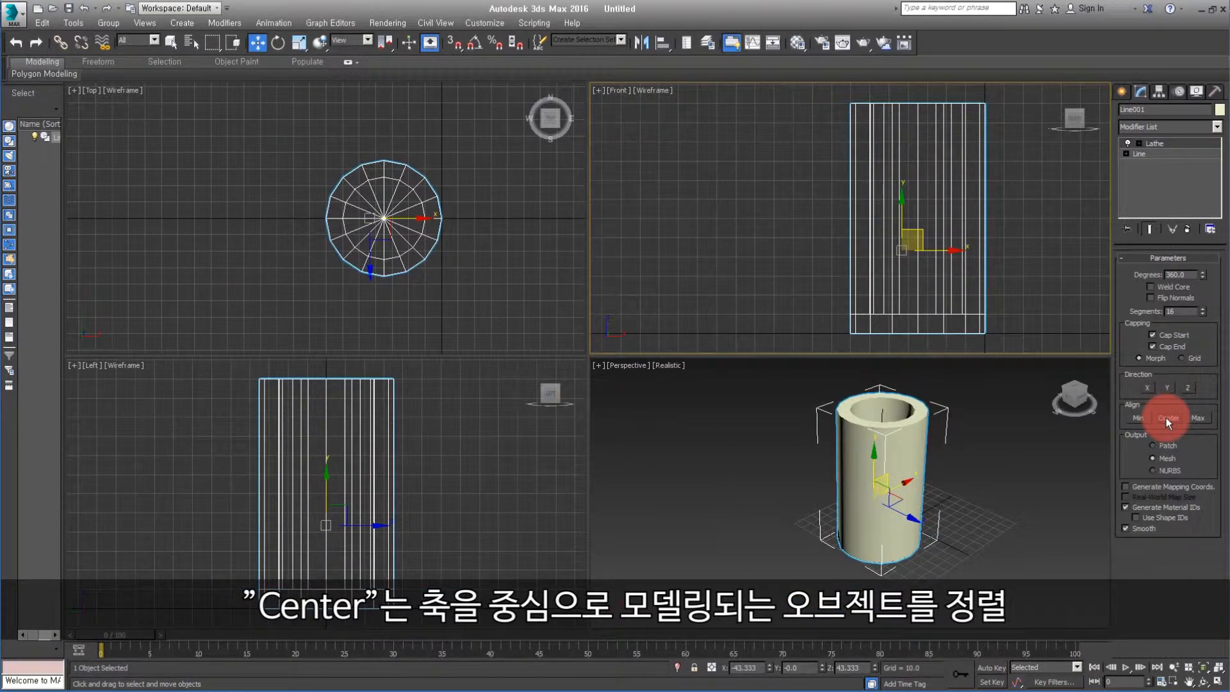
{"action": "left_click", "coordinate": [1200, 417]}
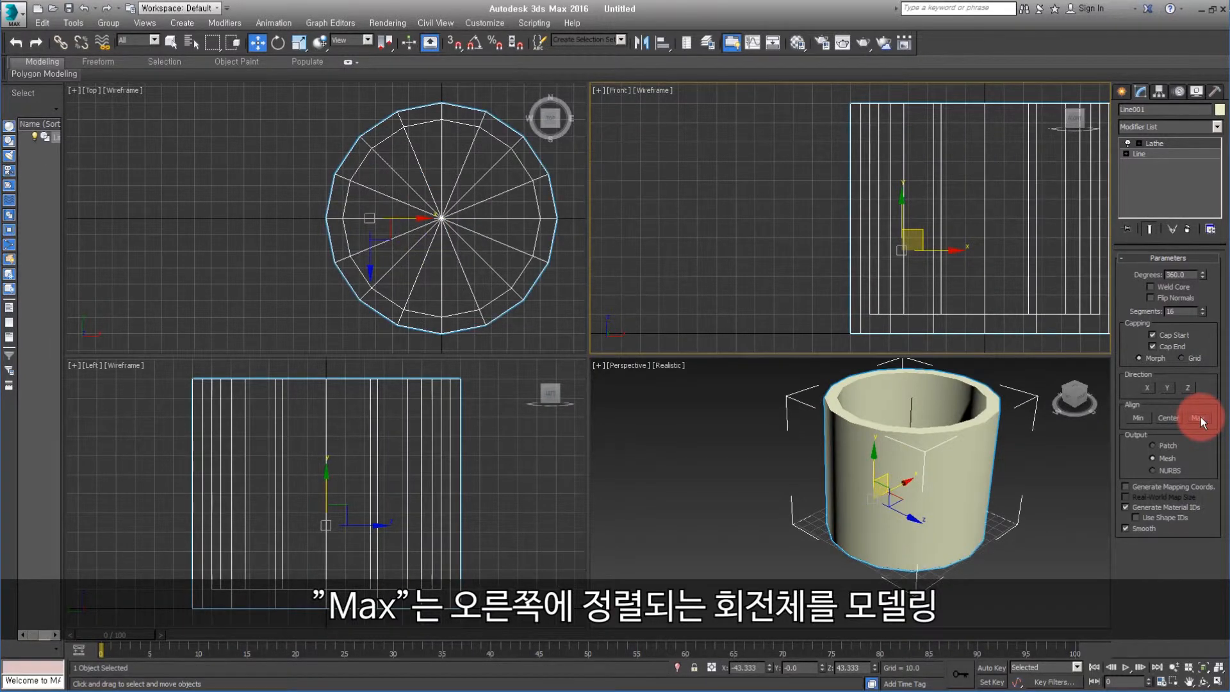
{"action": "left_click", "coordinate": [1136, 417]}
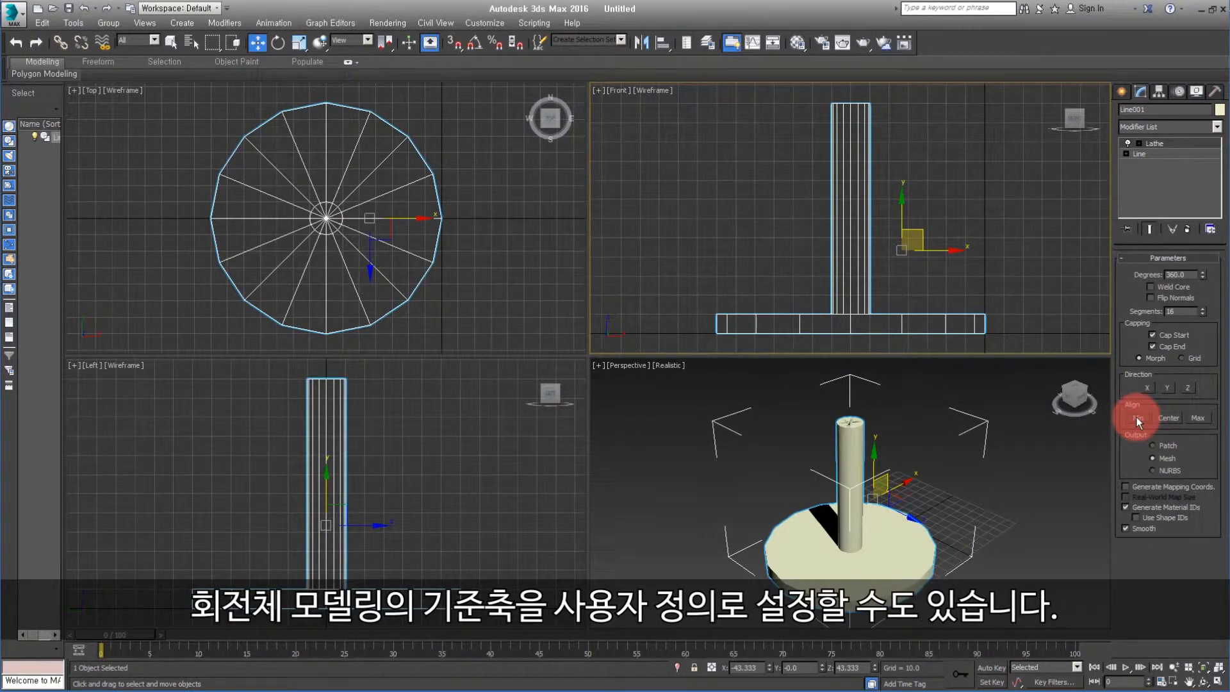
- Select the Lathe's Axis sub-object and move it about 18 units along positive X
{"action": "left_click", "coordinate": [1139, 143]}
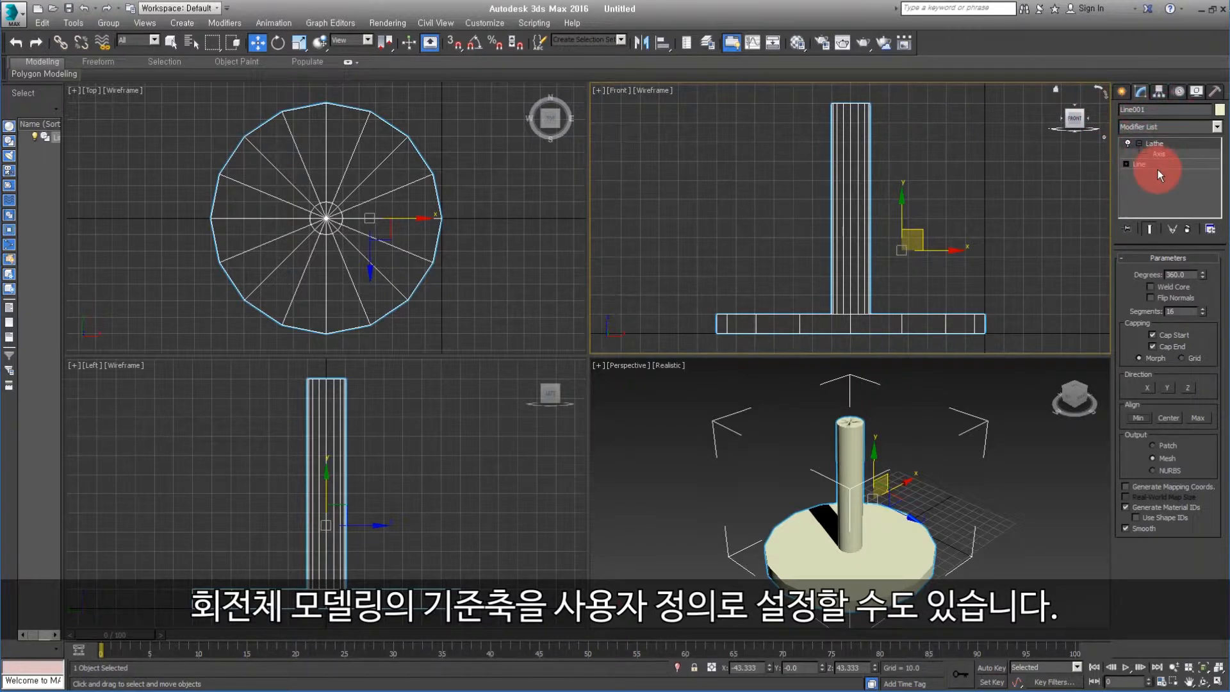
{"action": "left_click", "coordinate": [1161, 152]}
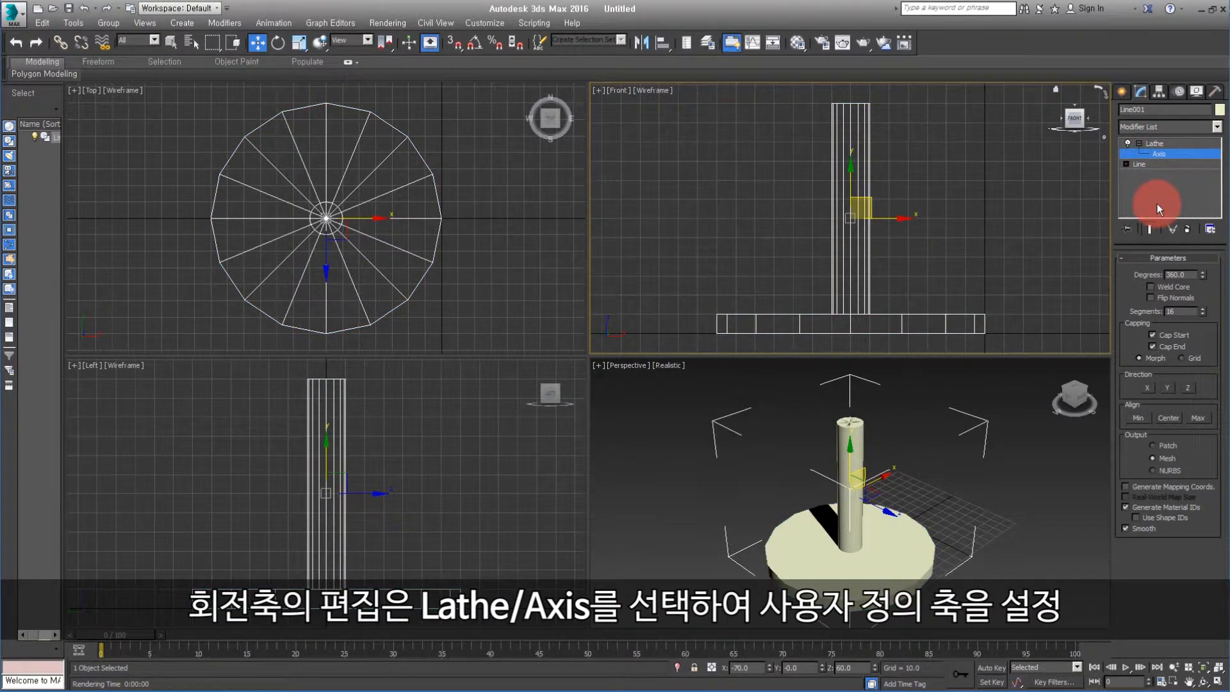
{"action": "left_click_drag", "start_coordinate": [904, 228], "coordinate": [935, 205]}
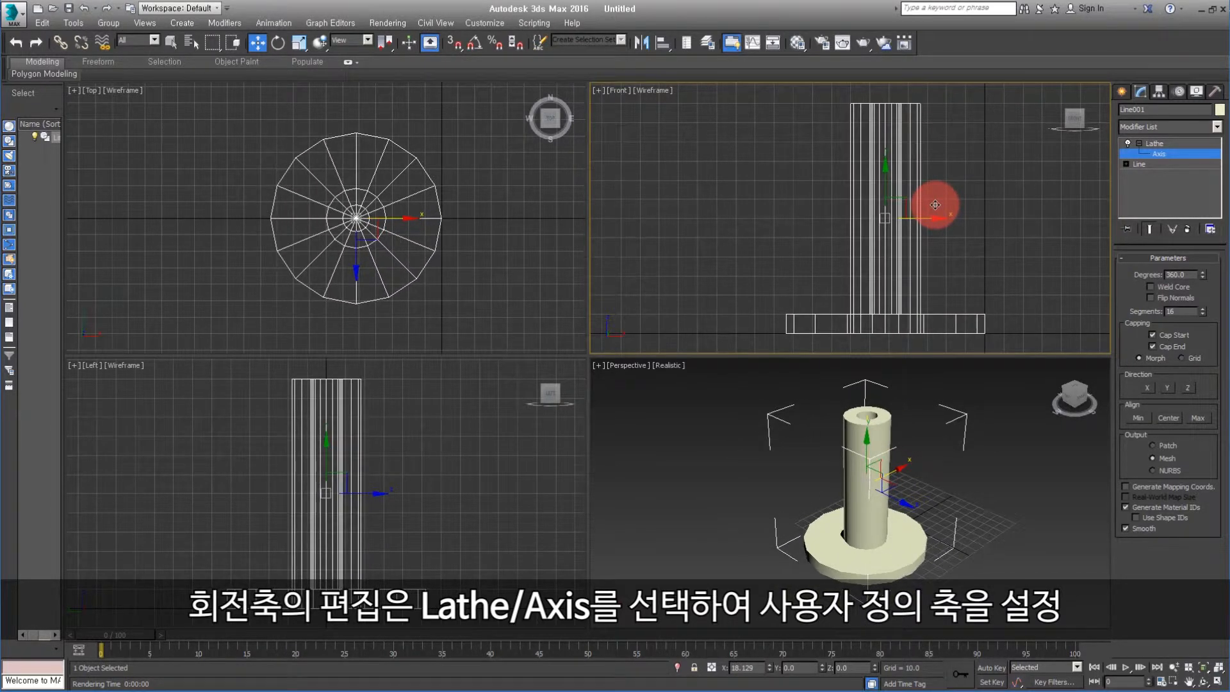
- Turn off the Lathe result, set the axis X position to 0 and turn the Lathe back on
{"action": "left_click", "coordinate": [1131, 144]}
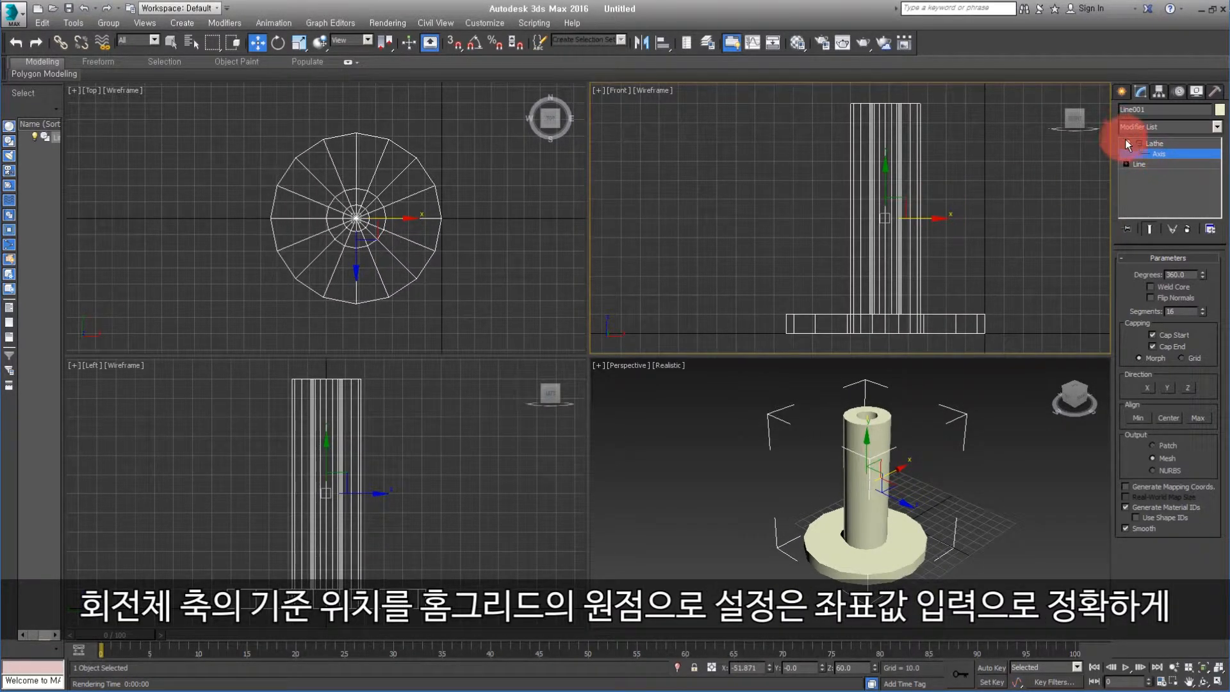
{"action": "left_click", "coordinate": [1128, 141]}
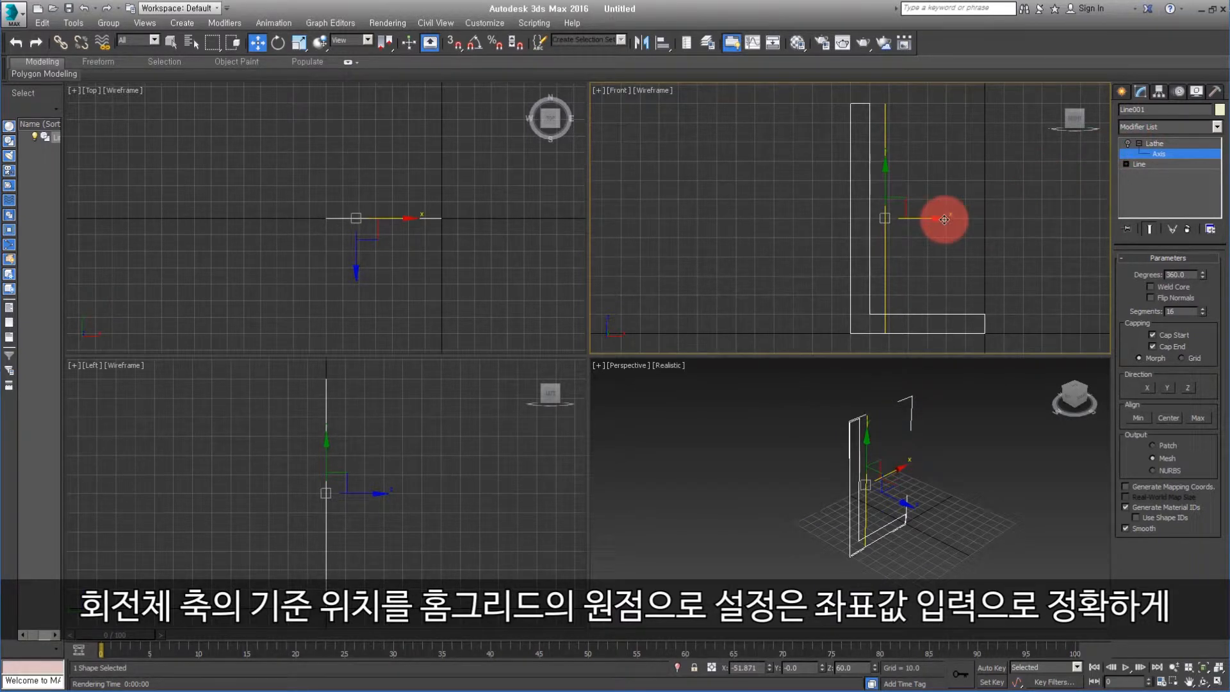
{"action": "left_click_drag", "start_coordinate": [944, 219], "coordinate": [1044, 214]}
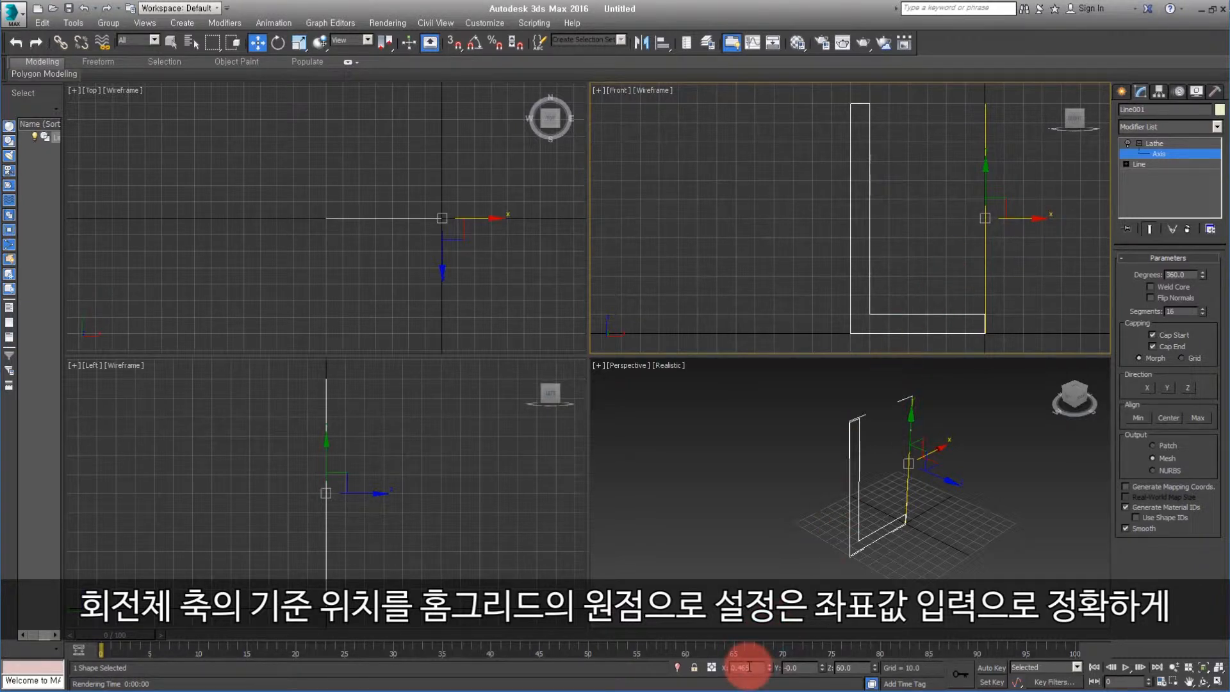
{"action": "double_click", "coordinate": [746, 668]}
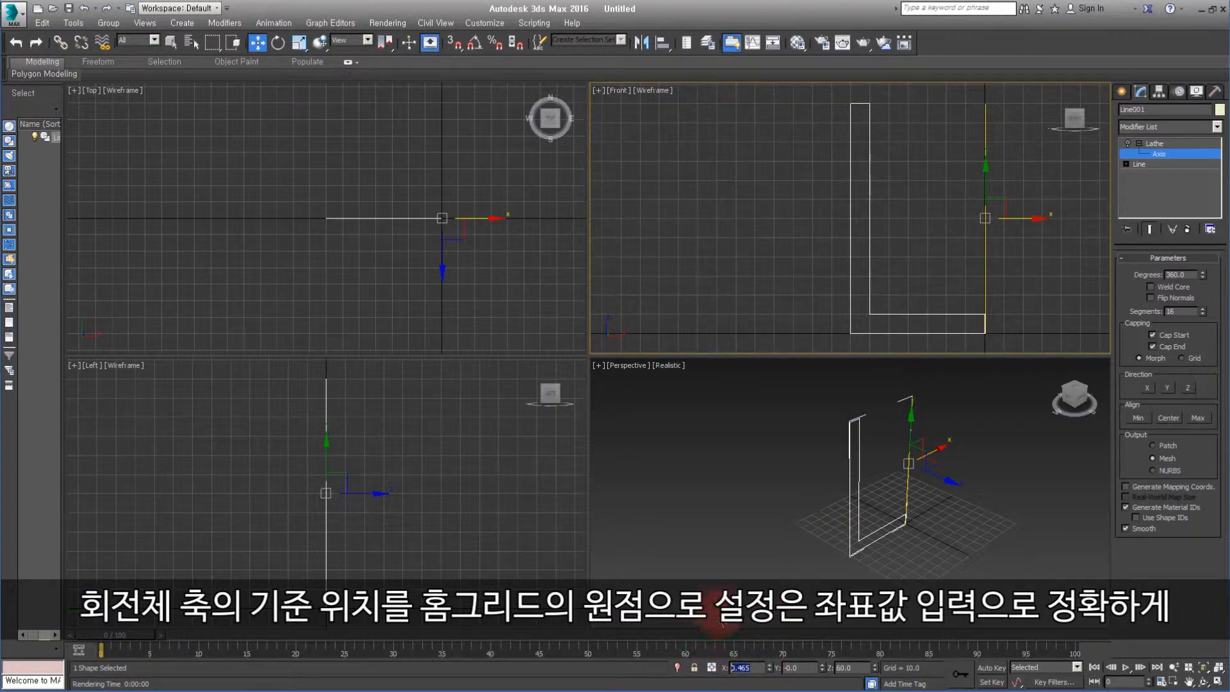
{"action": "type", "text": "0"}
{"action": "key", "text": "Return"}
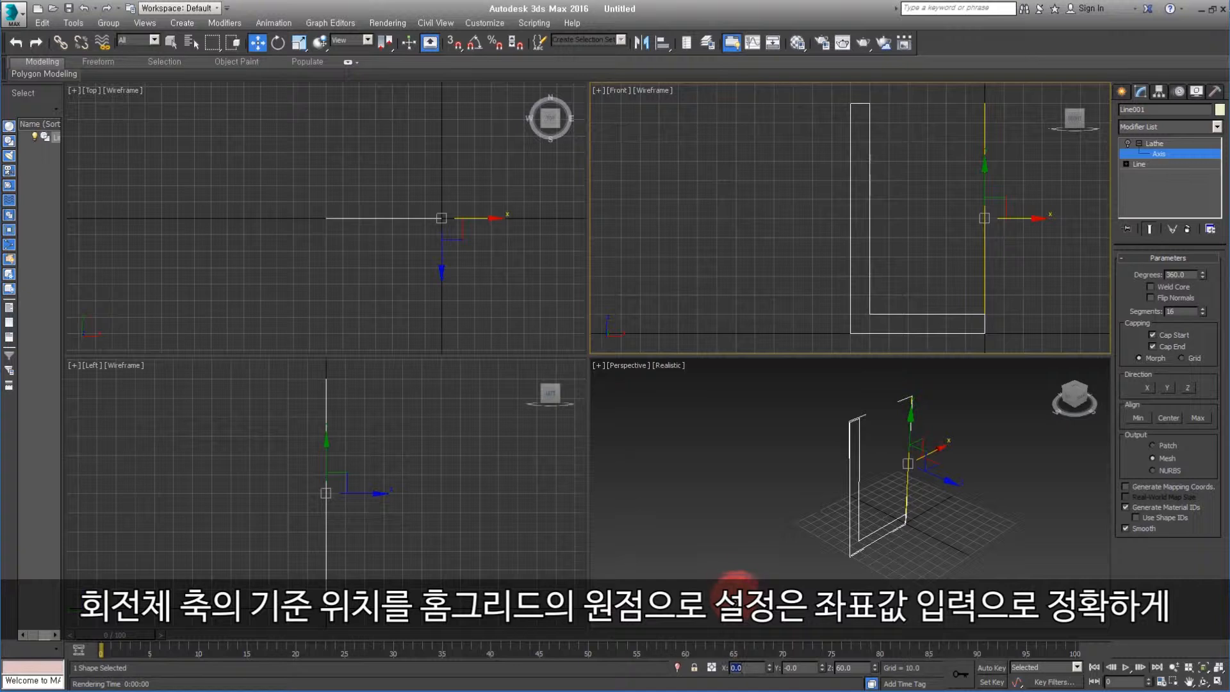
{"action": "left_click", "coordinate": [1156, 143]}
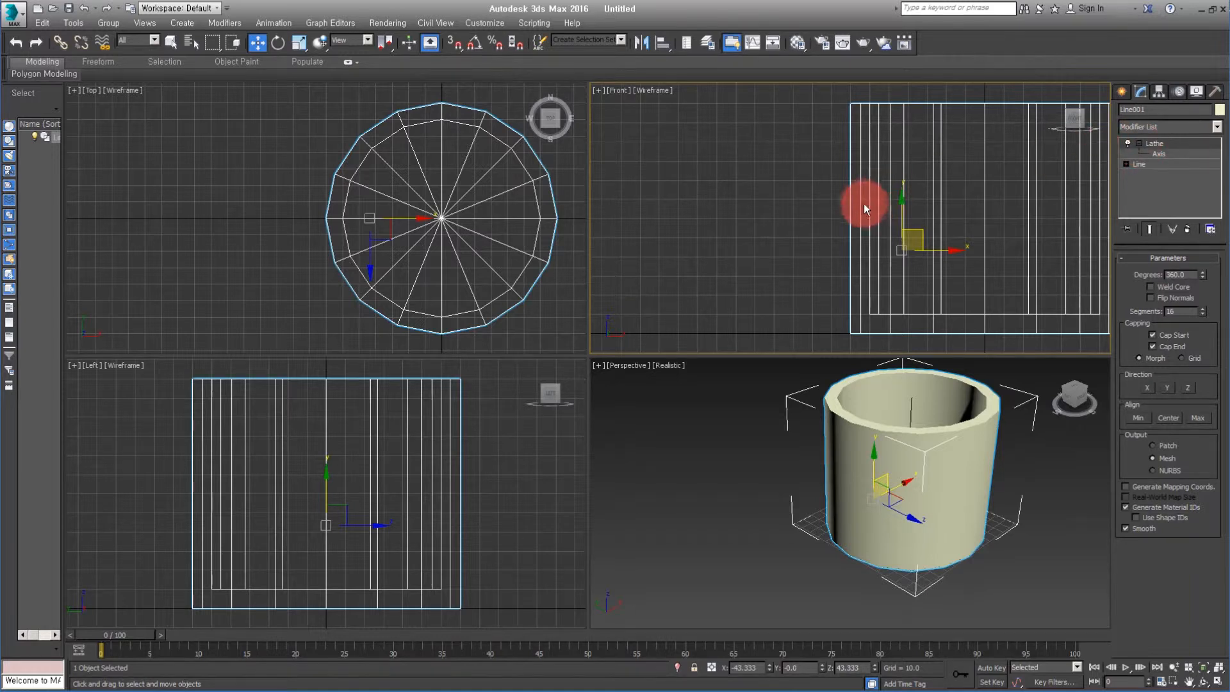
- Edit the base Line's vertices and move the two inner wall vertices outward to thin the cup's wall
{"action": "middle_click_drag", "start_coordinate": [856, 213], "coordinate": [688, 204]}
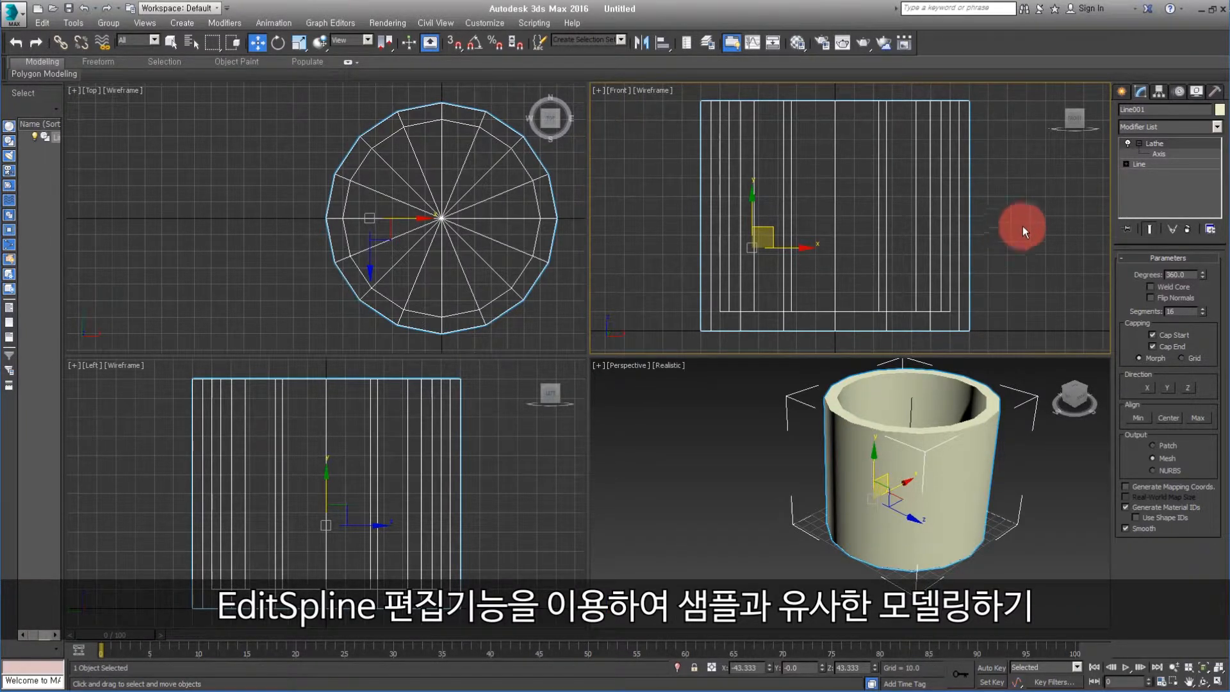
{"action": "left_click", "coordinate": [1127, 164]}
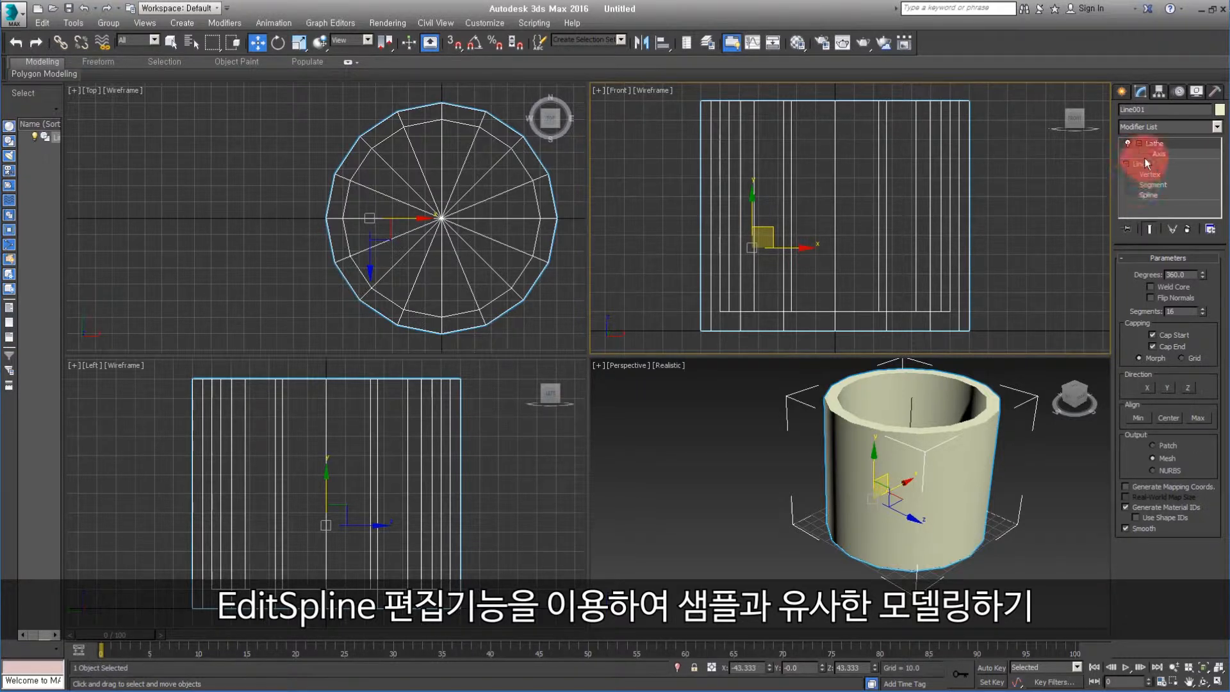
{"action": "left_click", "coordinate": [1140, 163]}
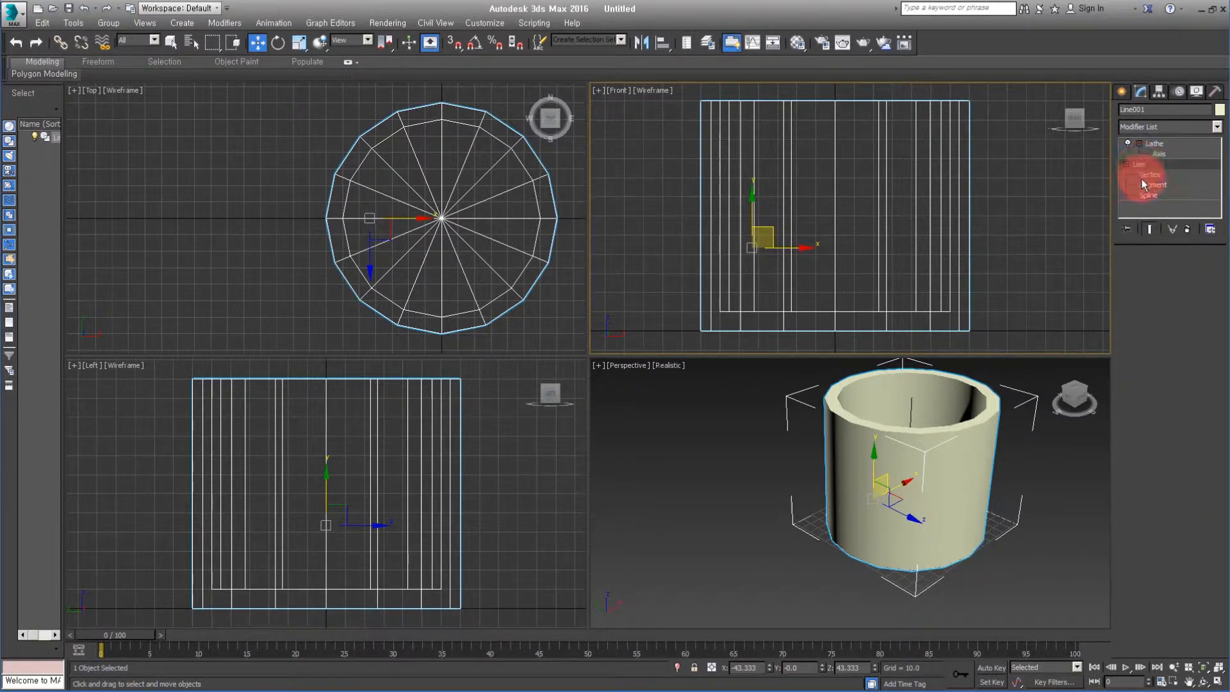
{"action": "left_click", "coordinate": [1142, 175]}
{"action": "left_click", "coordinate": [872, 225]}
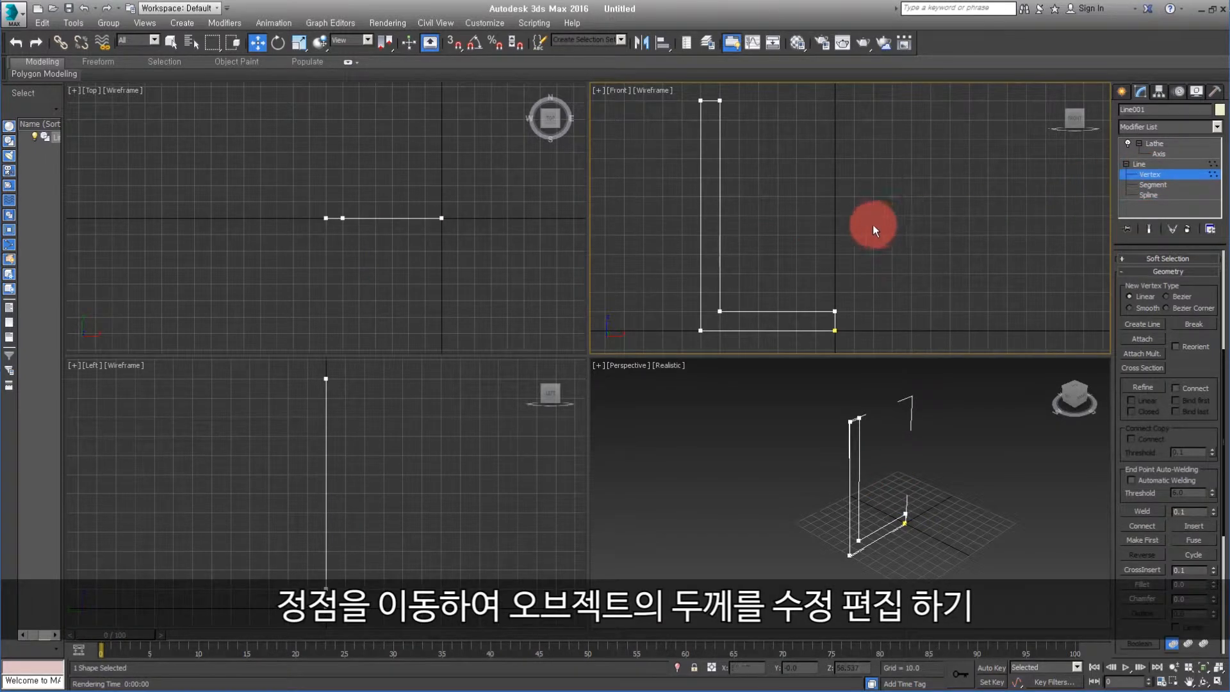
{"action": "left_click_drag", "start_coordinate": [710, 88], "coordinate": [739, 325]}
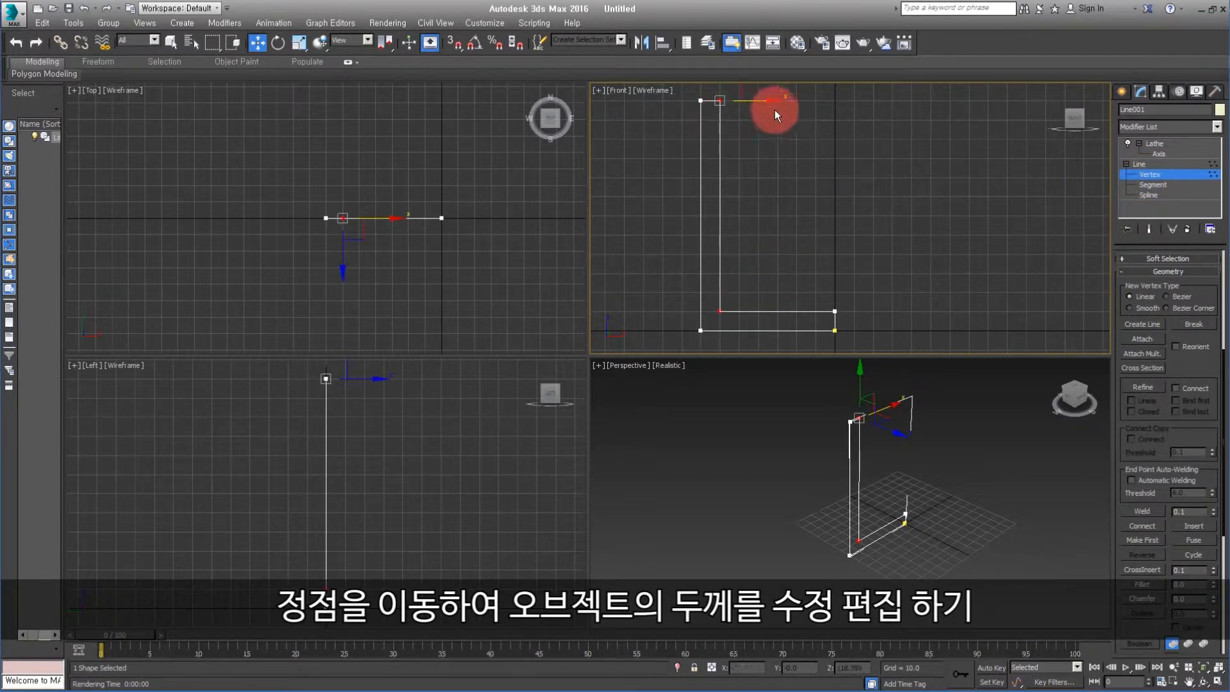
{"action": "left_click_drag", "start_coordinate": [774, 109], "coordinate": [763, 107]}
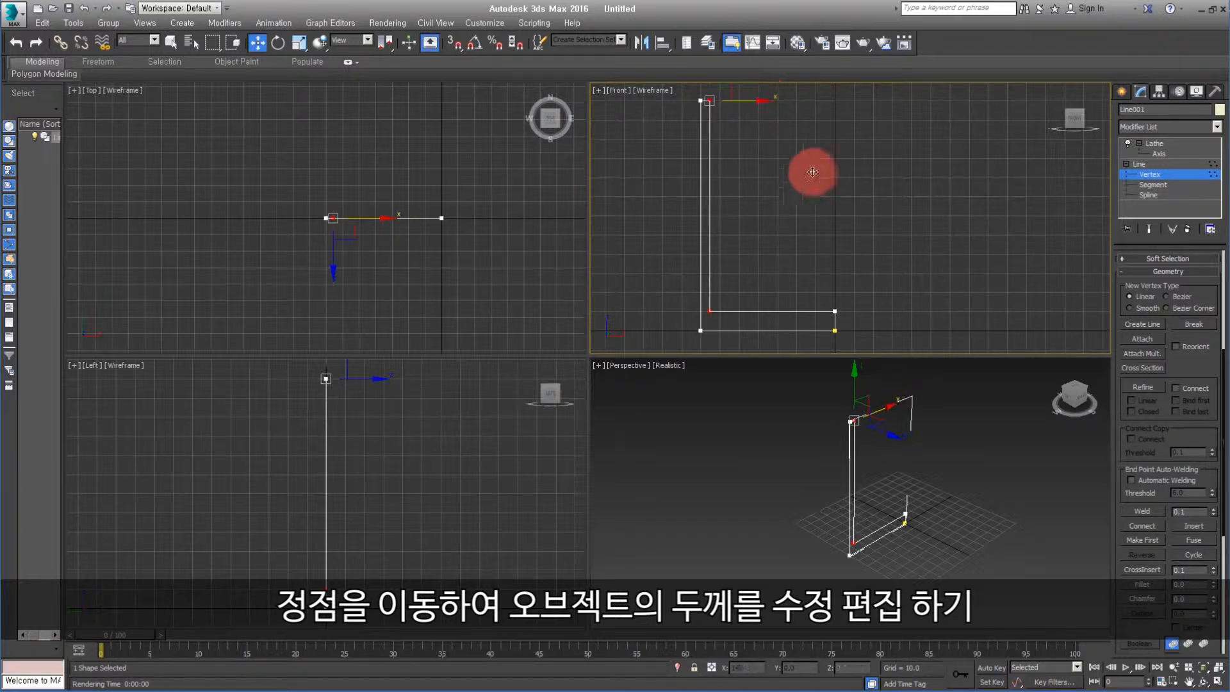
- Lower the two inner floor vertices to thin the cup's base, and move the wall vertices toward the axis to narrow the cup
{"action": "left_click_drag", "start_coordinate": [702, 296], "coordinate": [852, 322]}
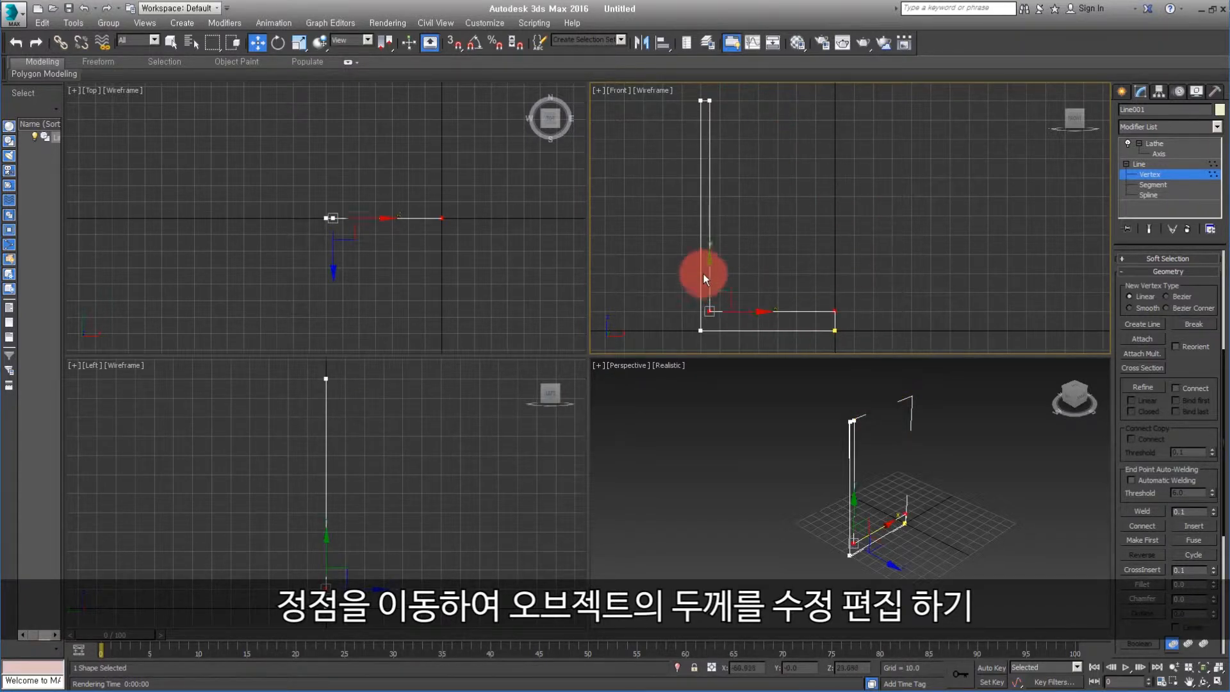
{"action": "left_click_drag", "start_coordinate": [709, 268], "coordinate": [708, 277]}
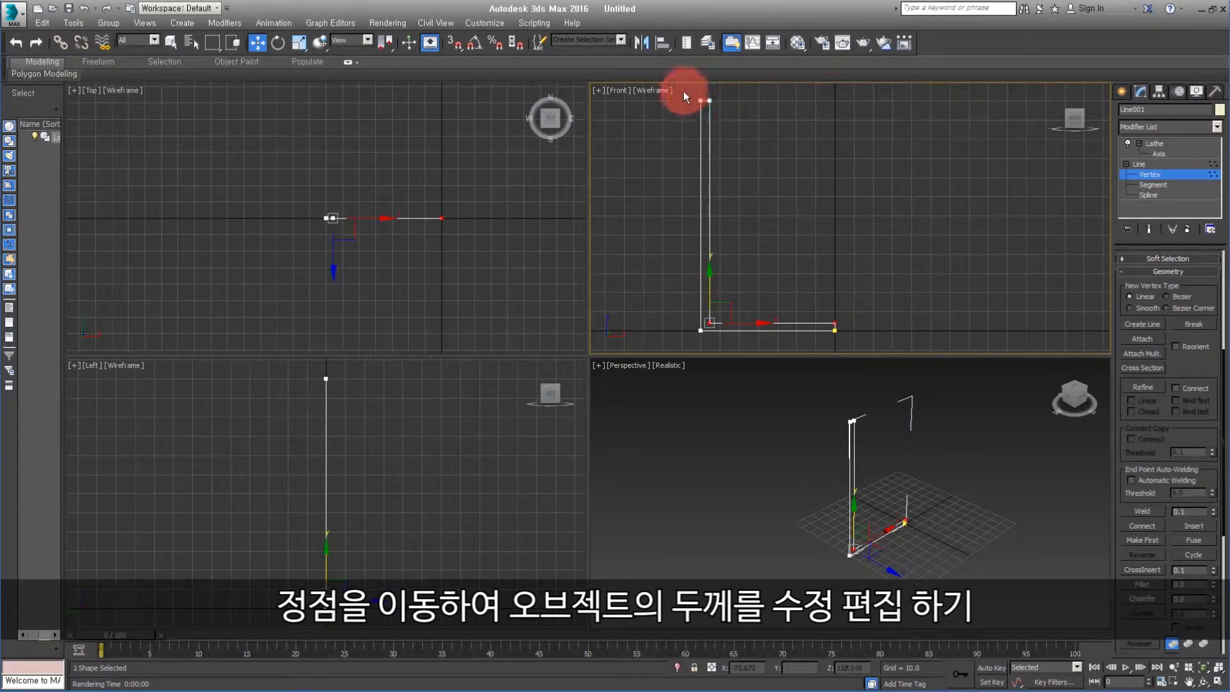
{"action": "left_click_drag", "start_coordinate": [763, 318], "coordinate": [803, 341]}
{"action": "left_click", "coordinate": [821, 203]}
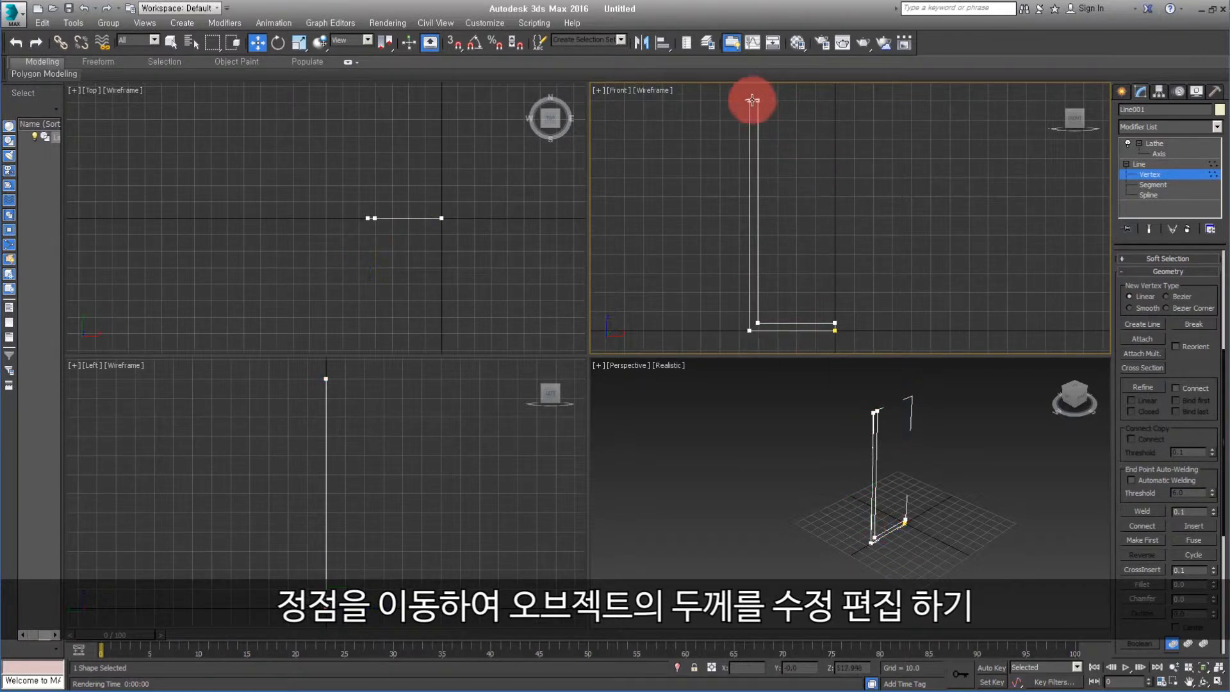
- Move both rim vertices about 11 units along negative X so the wall flares outward toward the rim
{"action": "left_click_drag", "start_coordinate": [752, 101], "coordinate": [743, 94]}
{"action": "left_click_drag", "start_coordinate": [785, 132], "coordinate": [777, 88]}
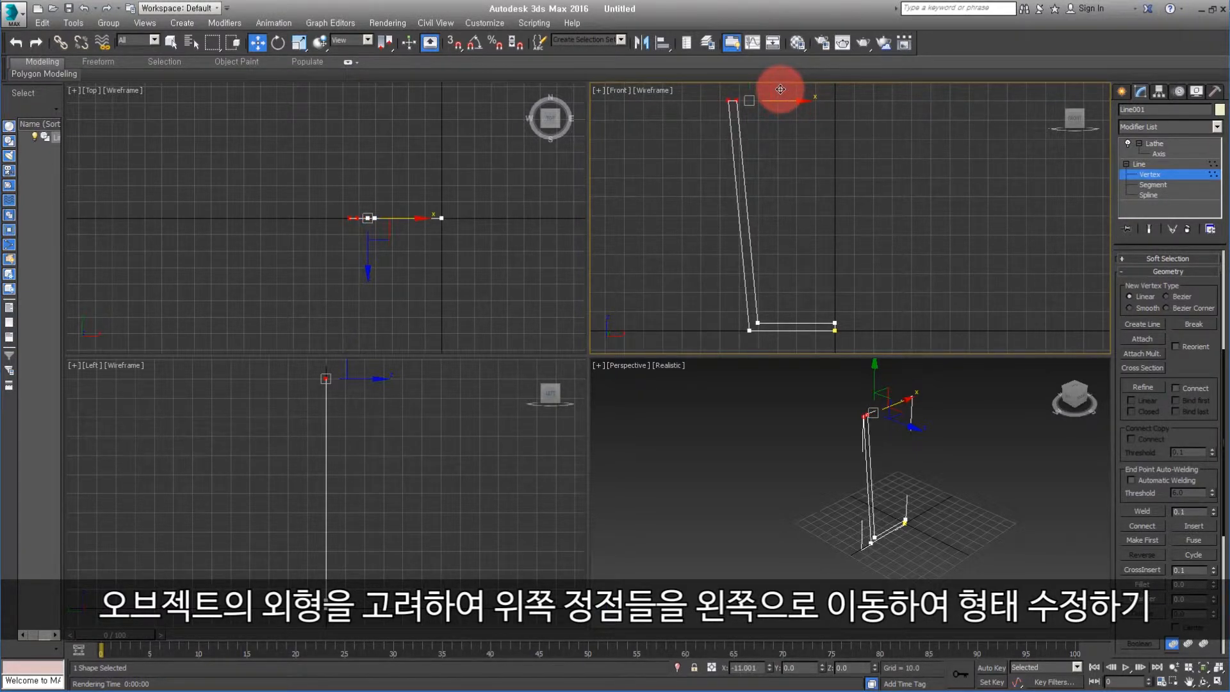
{"action": "left_click", "coordinate": [883, 247]}
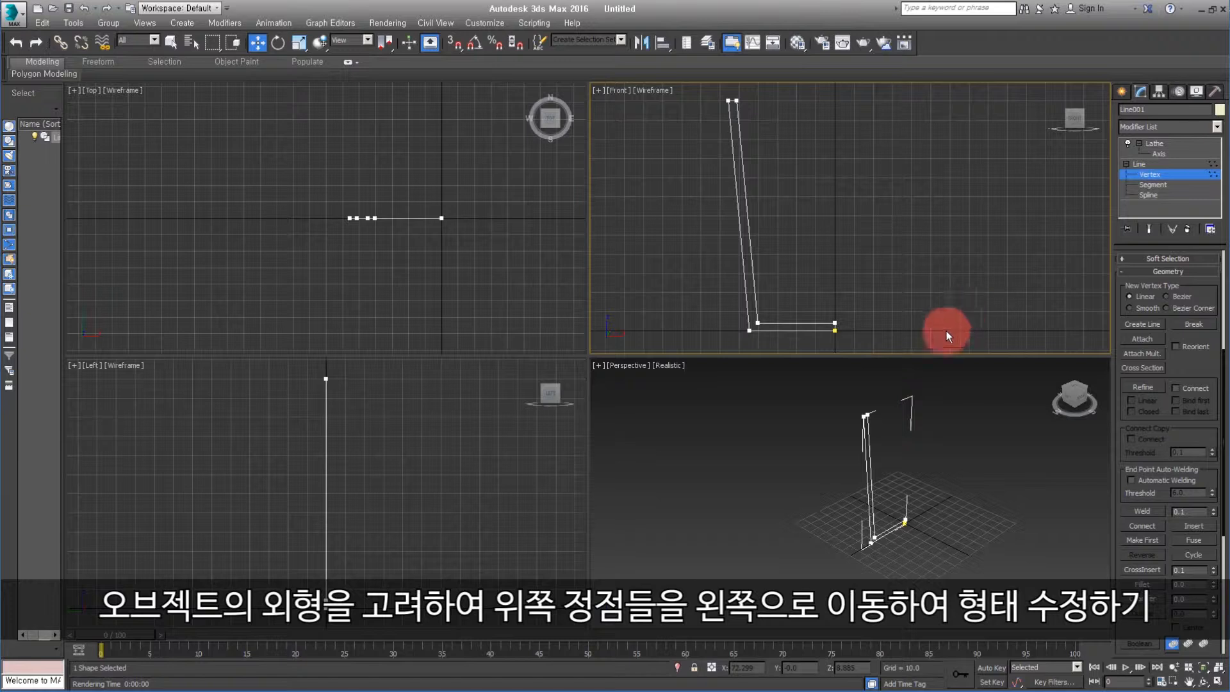
- Fillet the inner bottom corner vertex of the profile where the wall meets the cup floor
{"action": "scroll", "coordinate": [779, 321], "scroll_direction": "up", "scroll_amount": 10}
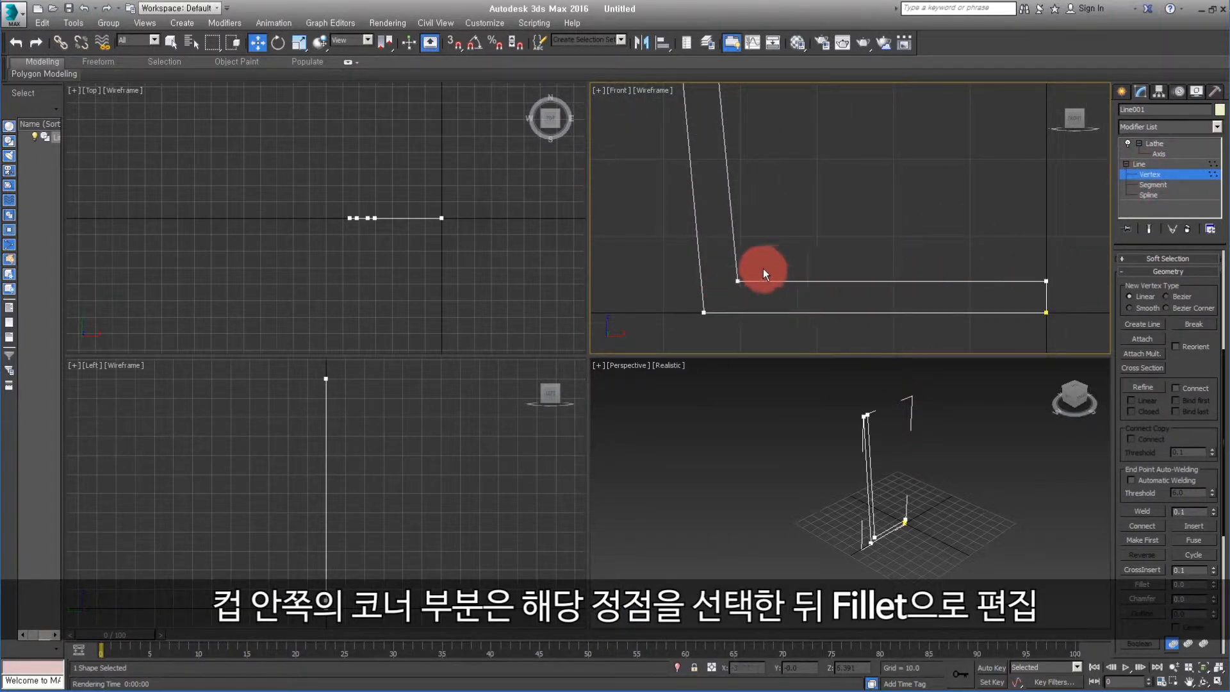
{"action": "left_click", "coordinate": [736, 283]}
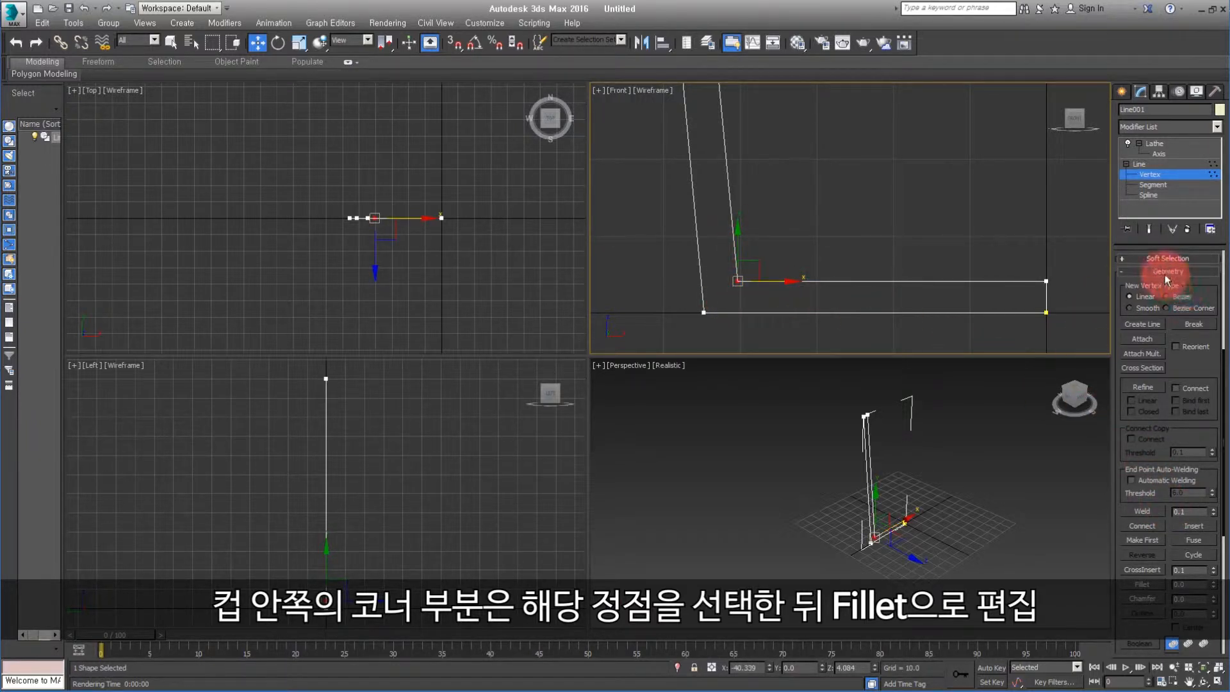
{"action": "left_click", "coordinate": [1144, 584]}
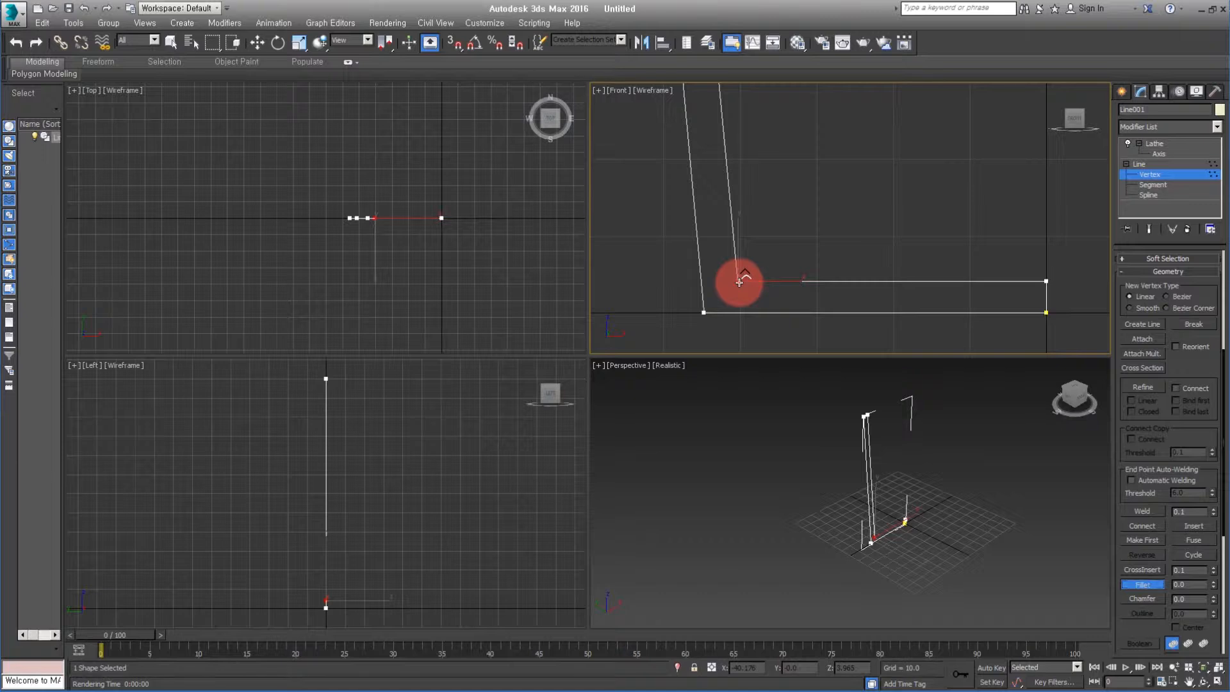
{"action": "left_click_drag", "start_coordinate": [739, 282], "coordinate": [741, 224]}
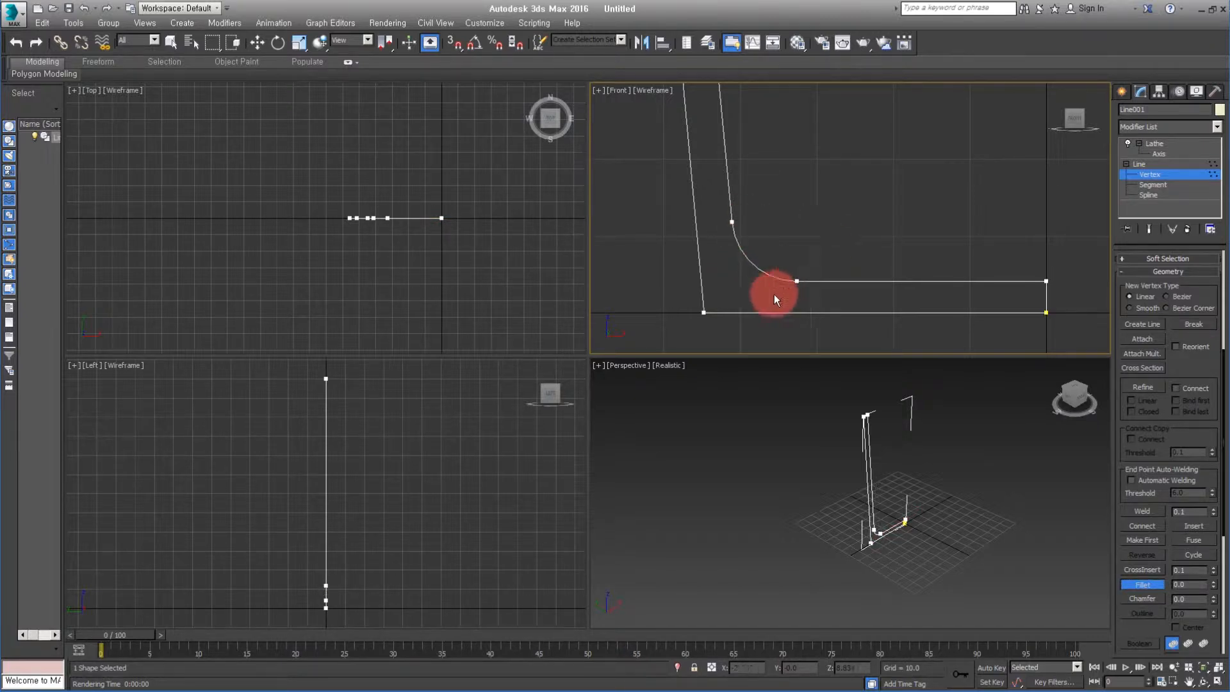
- Try to fillet both rim vertices together, and undo that fillet
{"action": "middle_click_drag", "start_coordinate": [842, 219], "coordinate": [888, 289]}
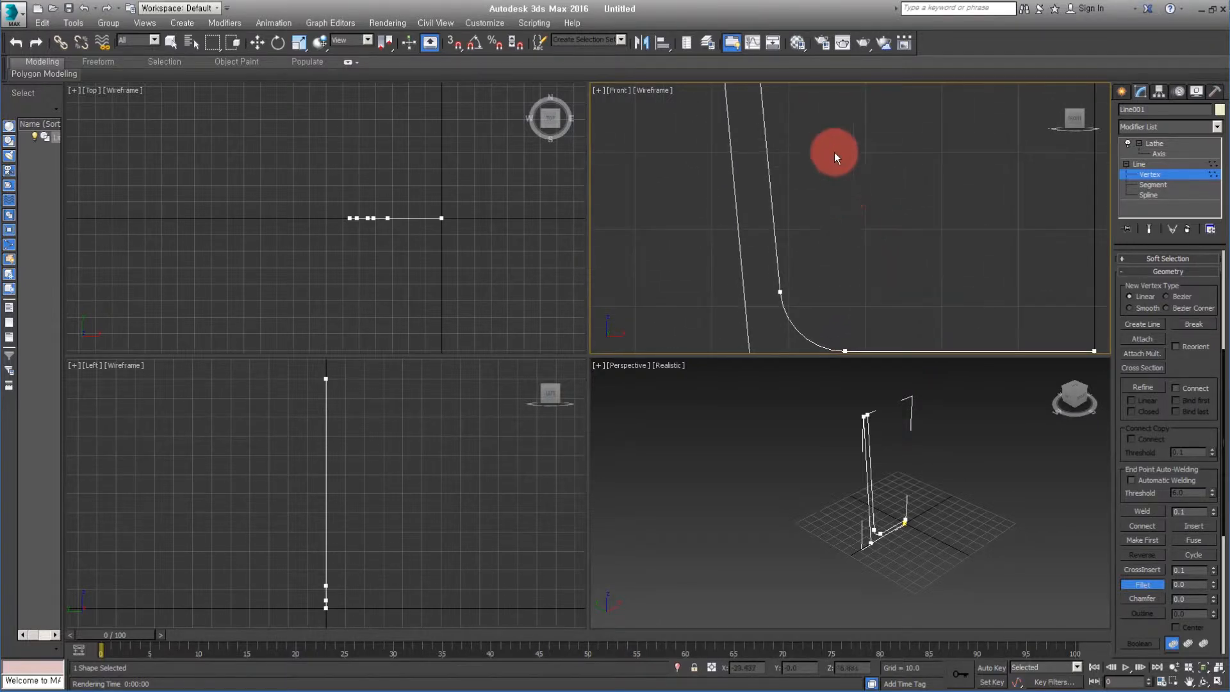
{"action": "scroll", "coordinate": [837, 153], "scroll_direction": "down", "scroll_amount": 4}
{"action": "middle_click_drag", "start_coordinate": [836, 152], "coordinate": [787, 234]}
{"action": "scroll", "coordinate": [786, 229], "scroll_direction": "up", "scroll_amount": 2}
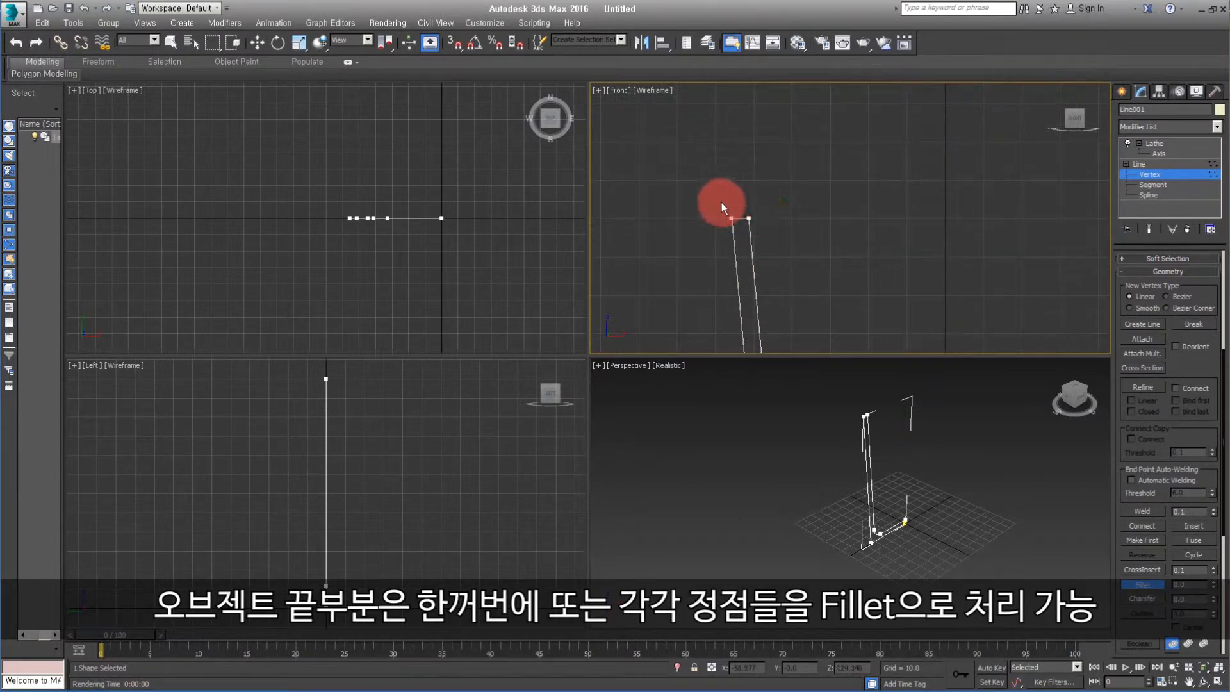
{"action": "left_click_drag", "start_coordinate": [770, 246], "coordinate": [748, 206]}
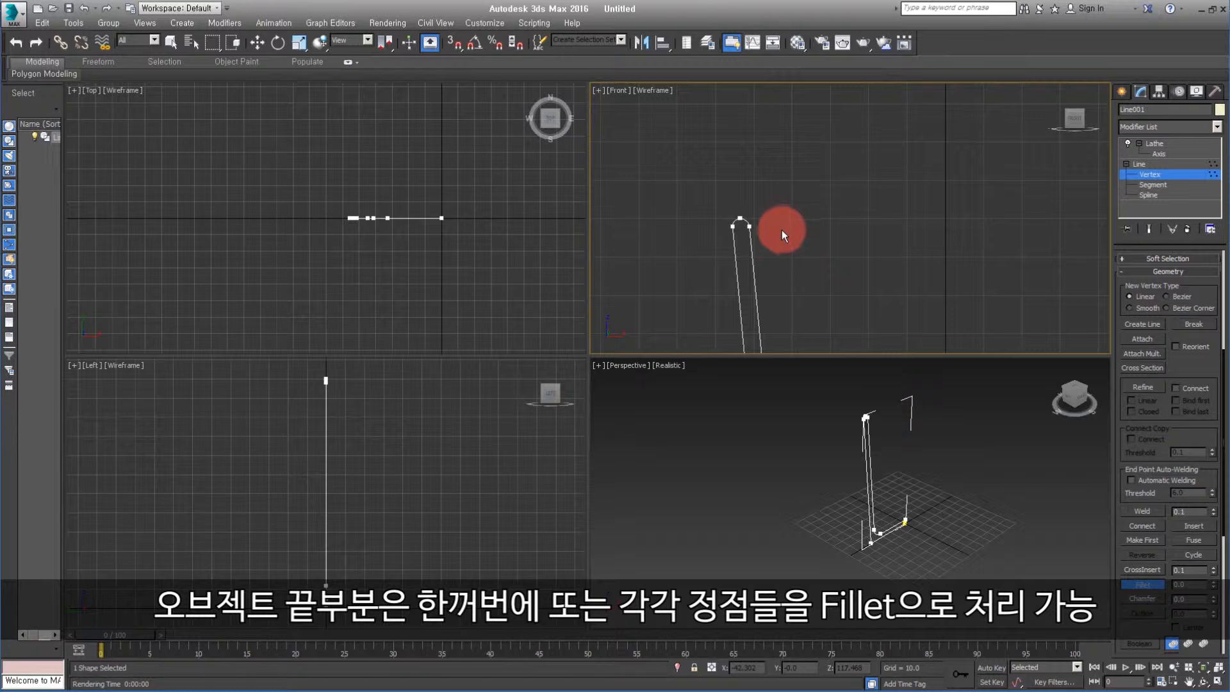
{"action": "key", "text": "ctrl+z"}
- Fillet the rim vertices individually, with a small radius on the inner one and a larger radius on the outer one
{"action": "middle_click_drag", "start_coordinate": [766, 242], "coordinate": [752, 221]}
{"action": "scroll", "coordinate": [732, 203], "scroll_direction": "up", "scroll_amount": 6}
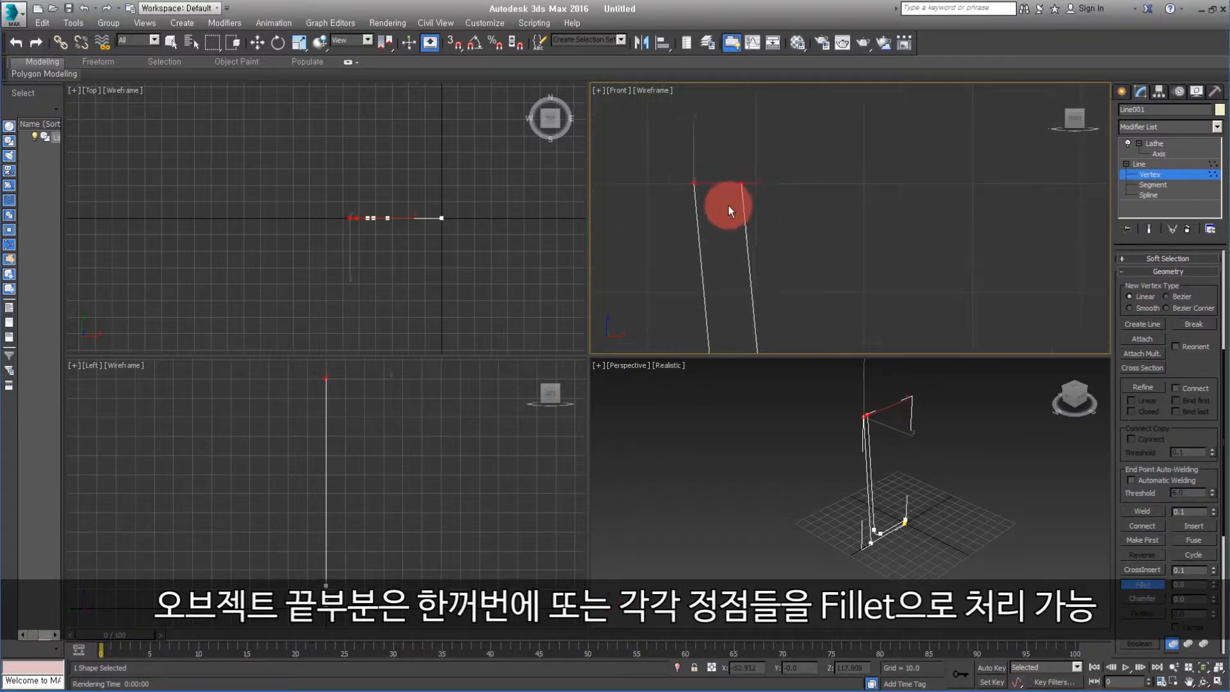
{"action": "left_click", "coordinate": [759, 158]}
{"action": "left_click", "coordinate": [748, 173]}
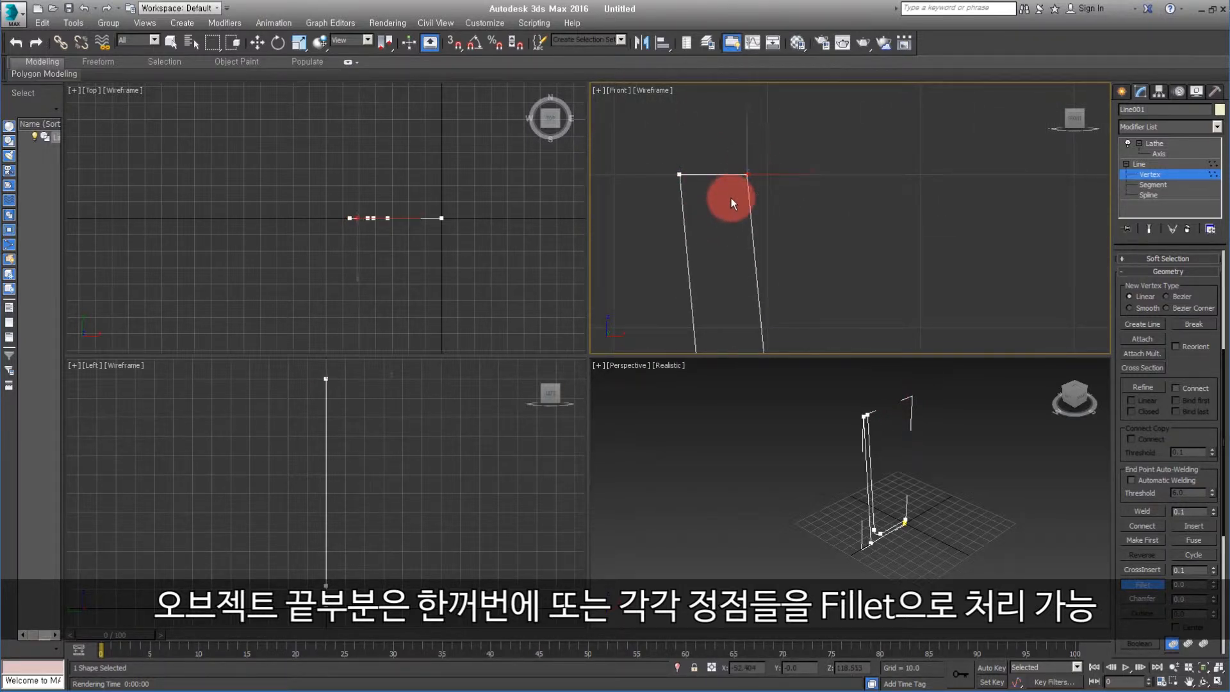
{"action": "left_click_drag", "start_coordinate": [748, 174], "coordinate": [675, 136]}
{"action": "left_click", "coordinate": [680, 175]}
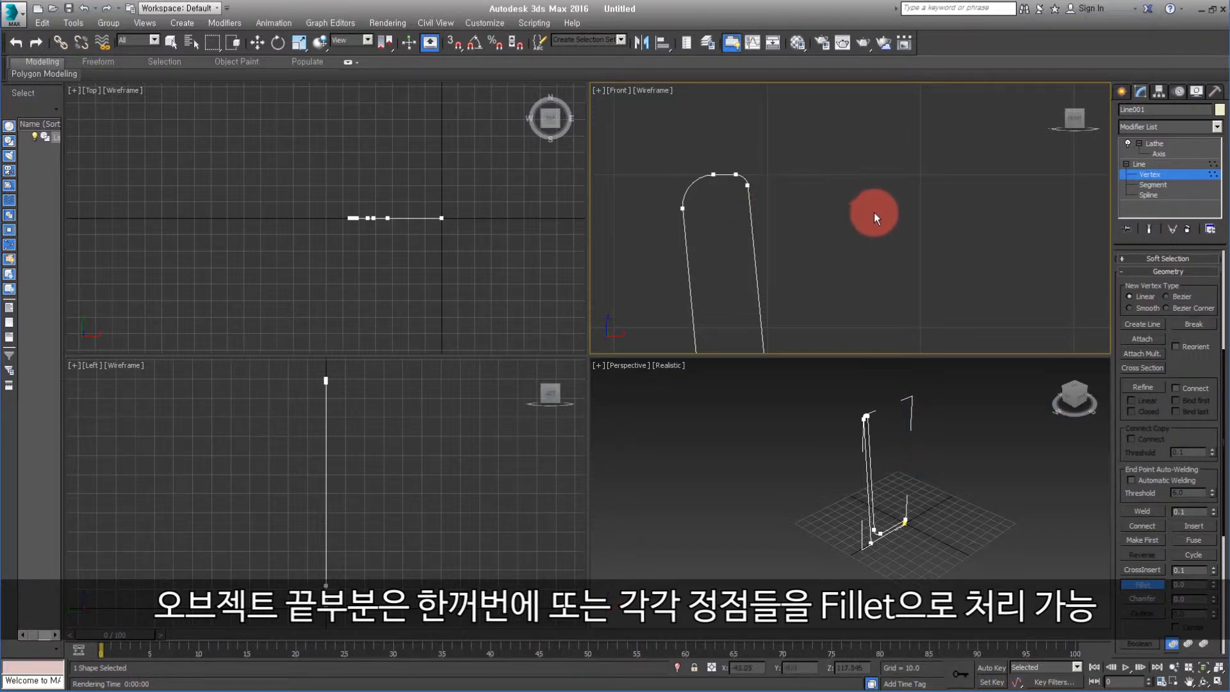
- Refine the profile's bottom line with two new vertices close to the outer bottom corner
{"action": "scroll", "coordinate": [874, 212], "scroll_direction": "down", "scroll_amount": 3}
{"action": "middle_click_drag", "start_coordinate": [889, 252], "coordinate": [811, 125]}
{"action": "middle_click_drag", "start_coordinate": [821, 244], "coordinate": [815, 132]}
{"action": "scroll", "coordinate": [843, 189], "scroll_direction": "down", "scroll_amount": 2}
{"action": "scroll", "coordinate": [793, 206], "scroll_direction": "up", "scroll_amount": 2}
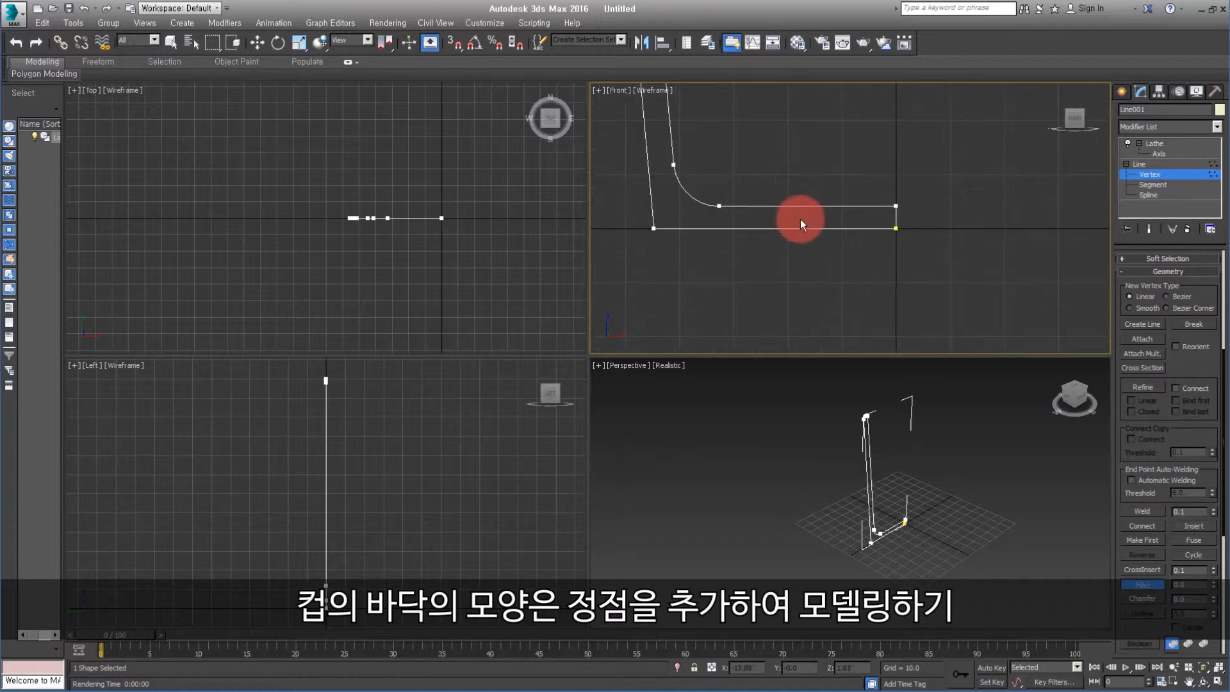
{"action": "middle_click_drag", "start_coordinate": [800, 218], "coordinate": [851, 270]}
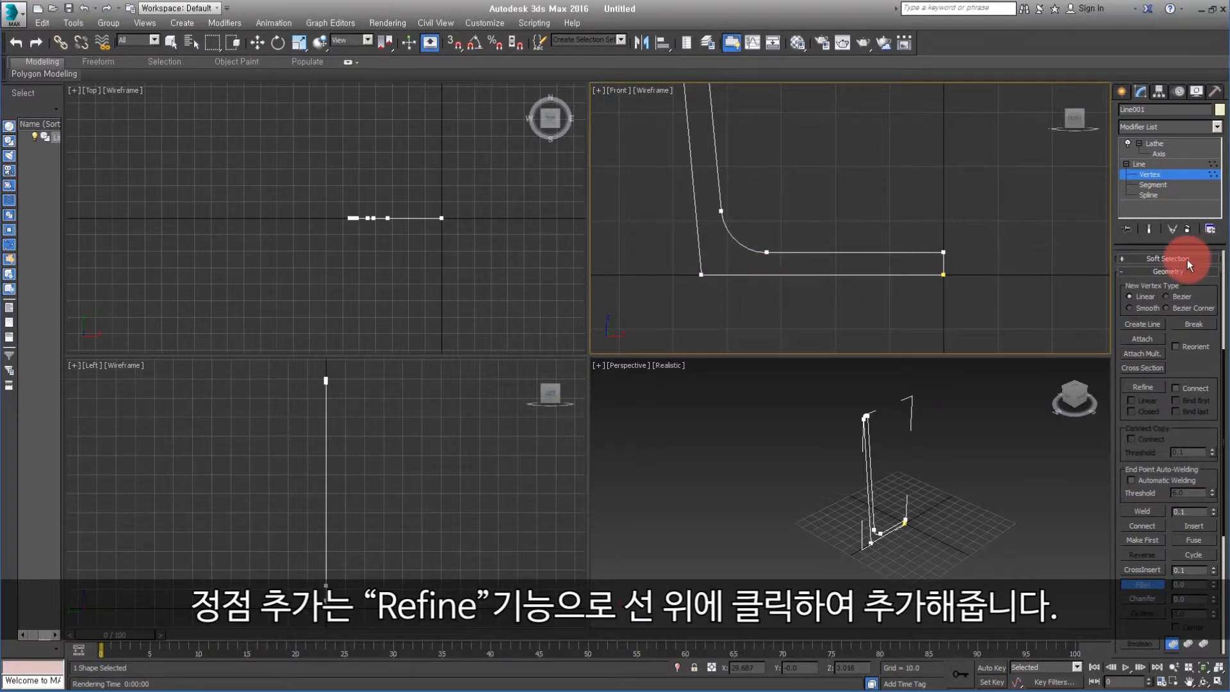
{"action": "left_click", "coordinate": [1144, 387]}
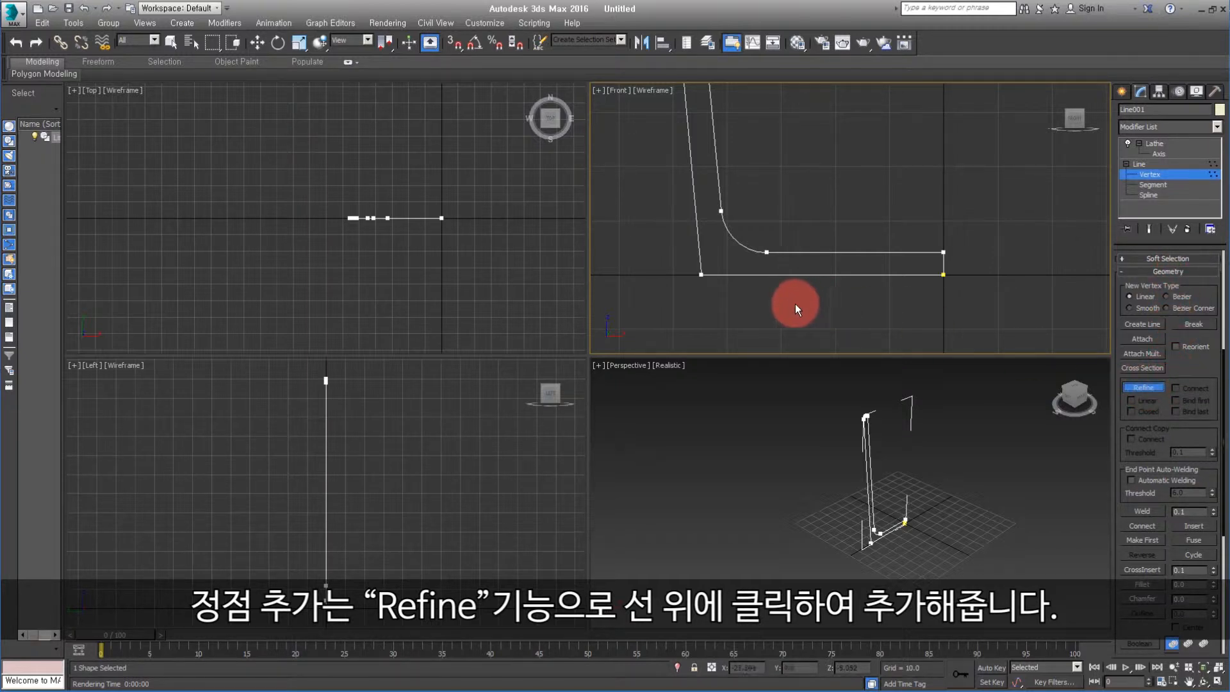
{"action": "left_click", "coordinate": [730, 275]}
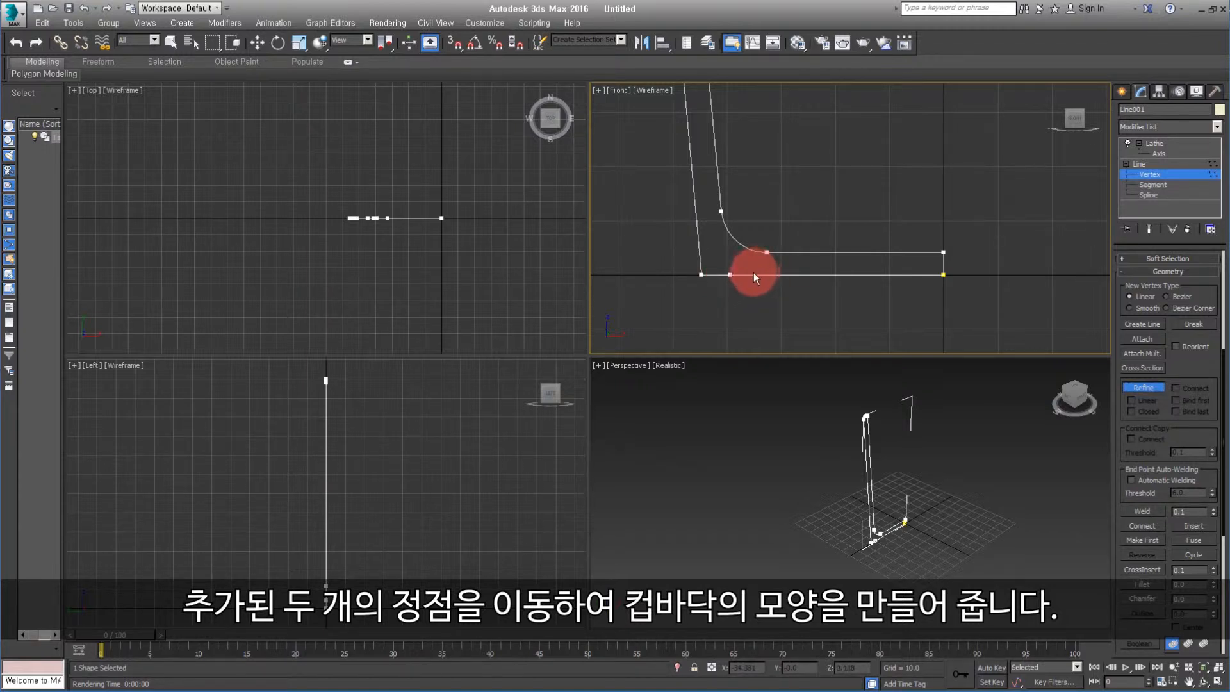
{"action": "left_click", "coordinate": [750, 275]}
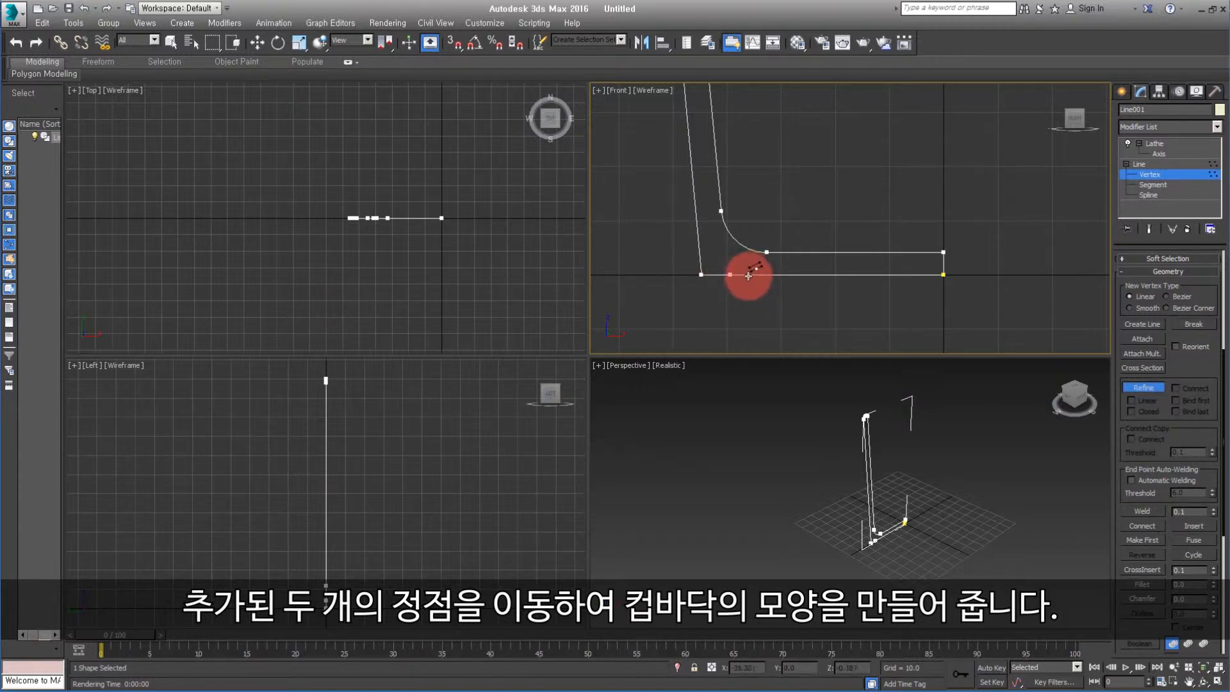
{"action": "left_click", "coordinate": [1141, 387]}
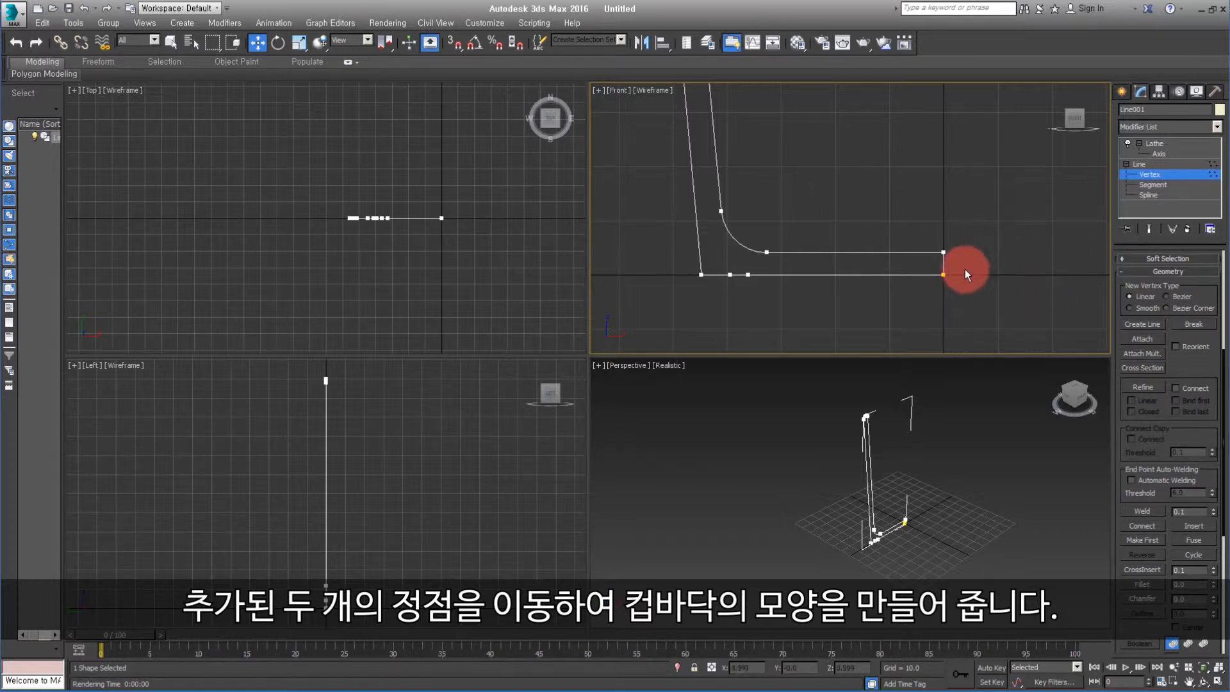
- Raise the inner of the two added vertices and the axis-side bottom vertex together by about 1.9 units
{"action": "left_click_drag", "start_coordinate": [933, 279], "coordinate": [744, 305]}
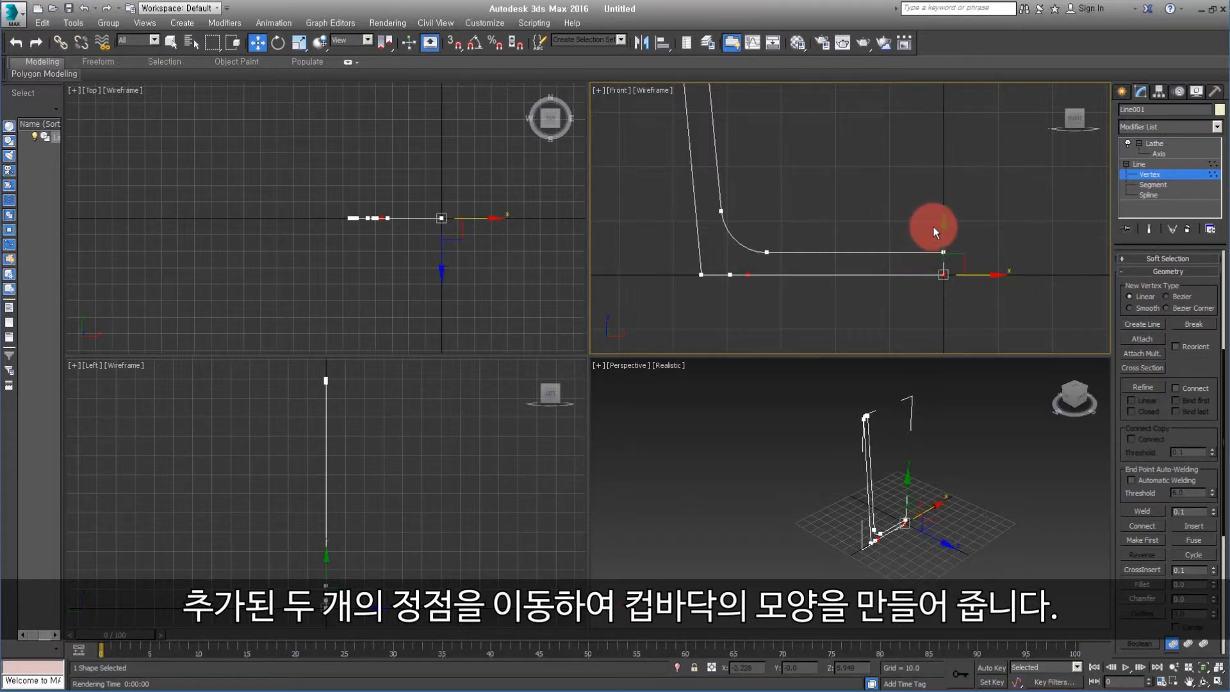
{"action": "left_click_drag", "start_coordinate": [933, 225], "coordinate": [941, 214]}
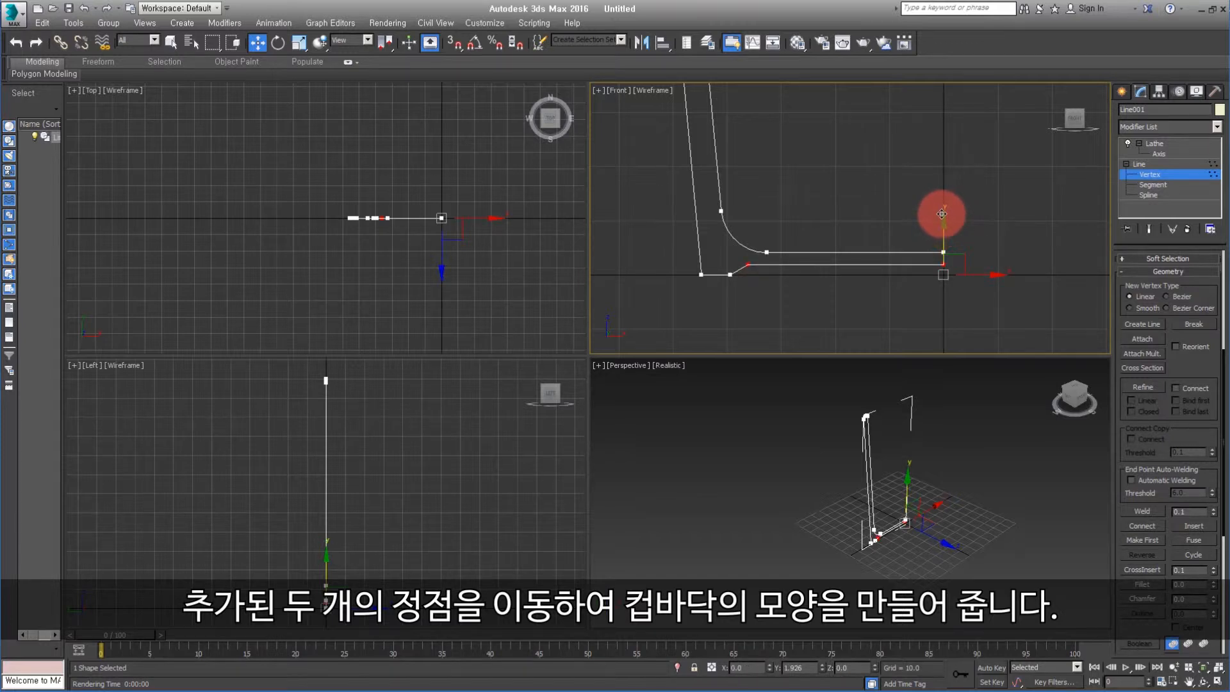
{"action": "left_click", "coordinate": [750, 293]}
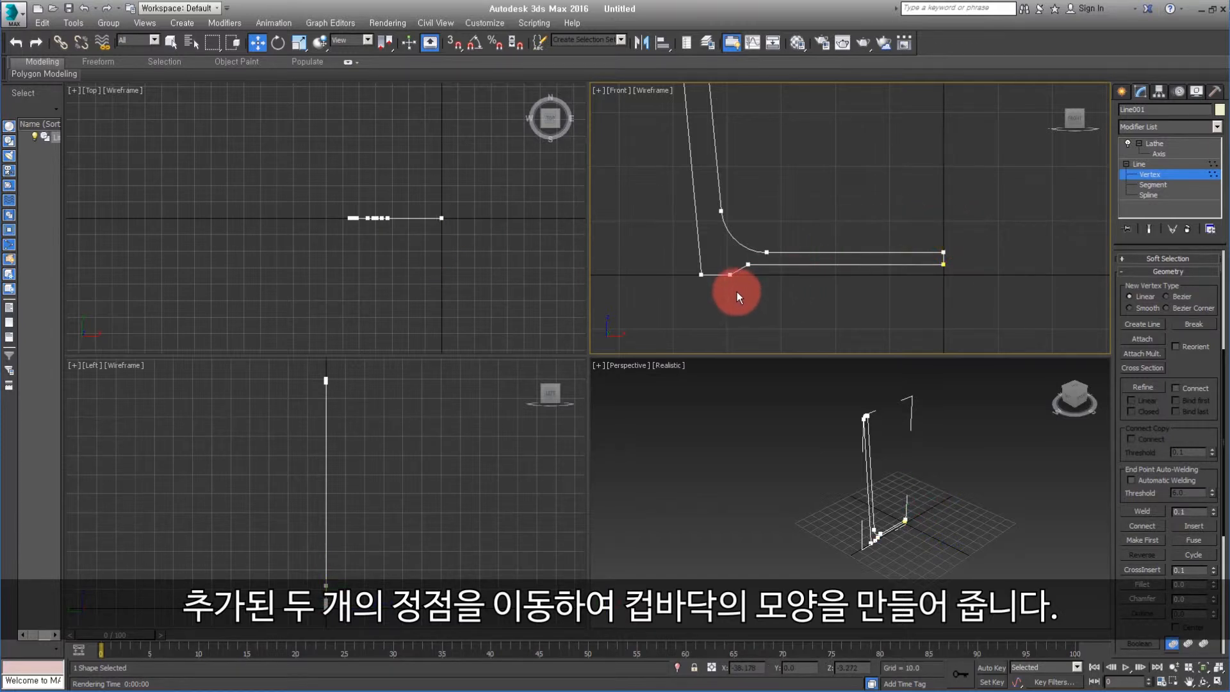
- Move the raised added vertex outward along X to steepen the inner slope of the cup's foot ring
{"action": "scroll", "coordinate": [731, 263], "scroll_direction": "up", "scroll_amount": 4}
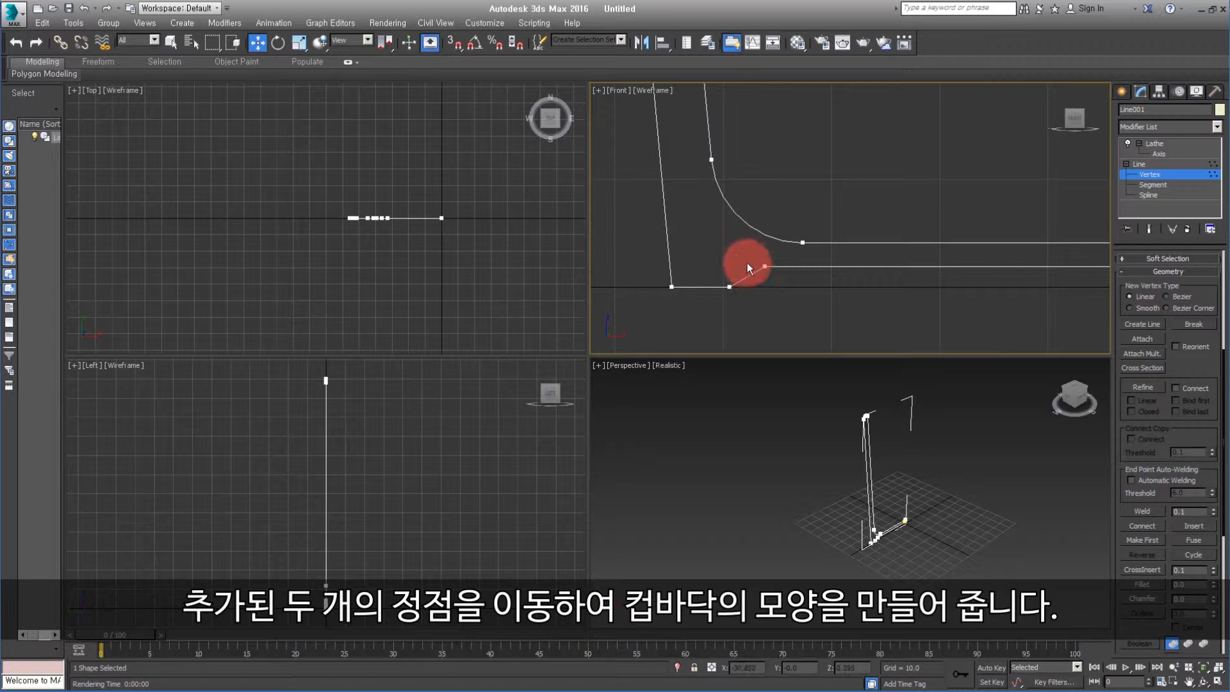
{"action": "left_click_drag", "start_coordinate": [774, 282], "coordinate": [791, 260]}
{"action": "left_click", "coordinate": [762, 316]}
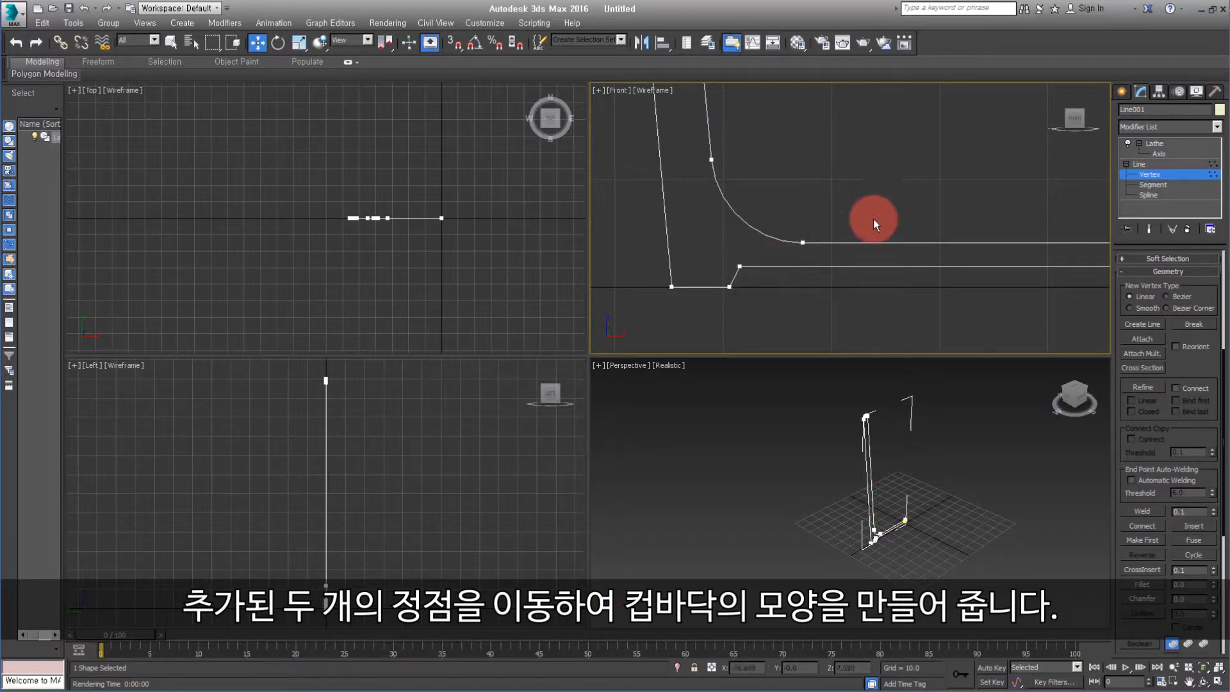
- Leave vertex editing of the Line and return to the Lathe modifier to display the revolved cup
{"action": "scroll", "coordinate": [877, 192], "scroll_direction": "down", "scroll_amount": 4}
{"action": "scroll", "coordinate": [887, 211], "scroll_direction": "down", "scroll_amount": 3}
{"action": "middle_click_drag", "start_coordinate": [884, 264], "coordinate": [848, 272]}
{"action": "scroll", "coordinate": [848, 276], "scroll_direction": "down", "scroll_amount": 2}
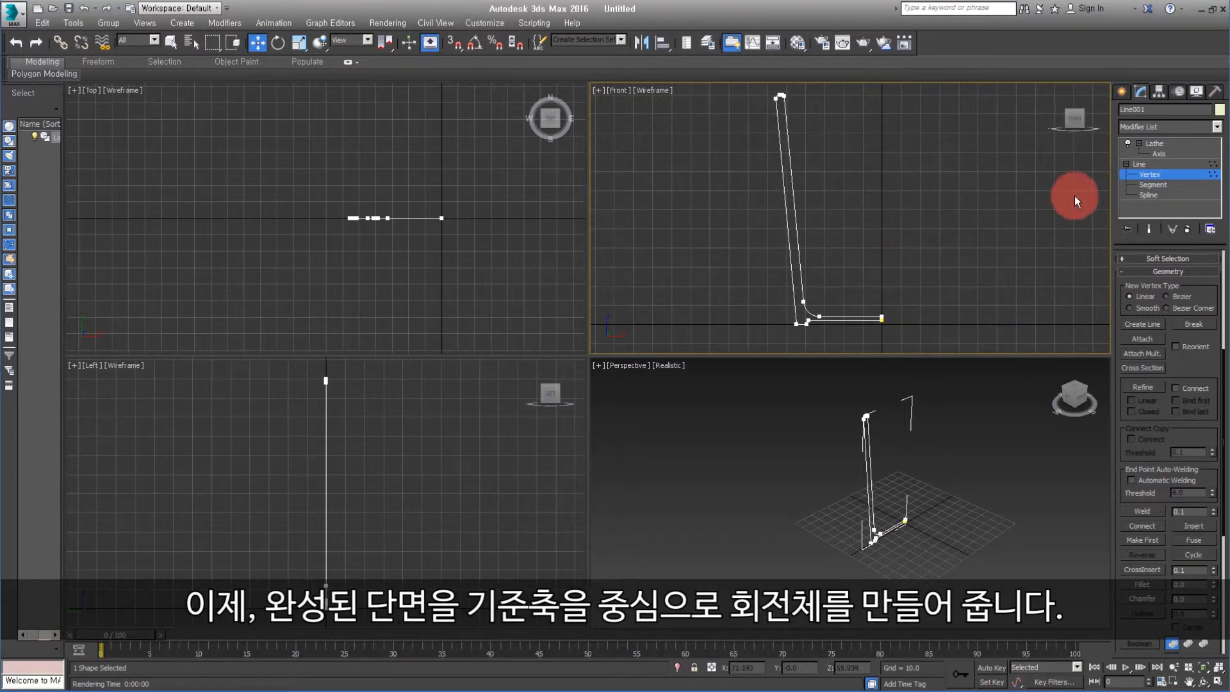
{"action": "left_click", "coordinate": [1137, 165]}
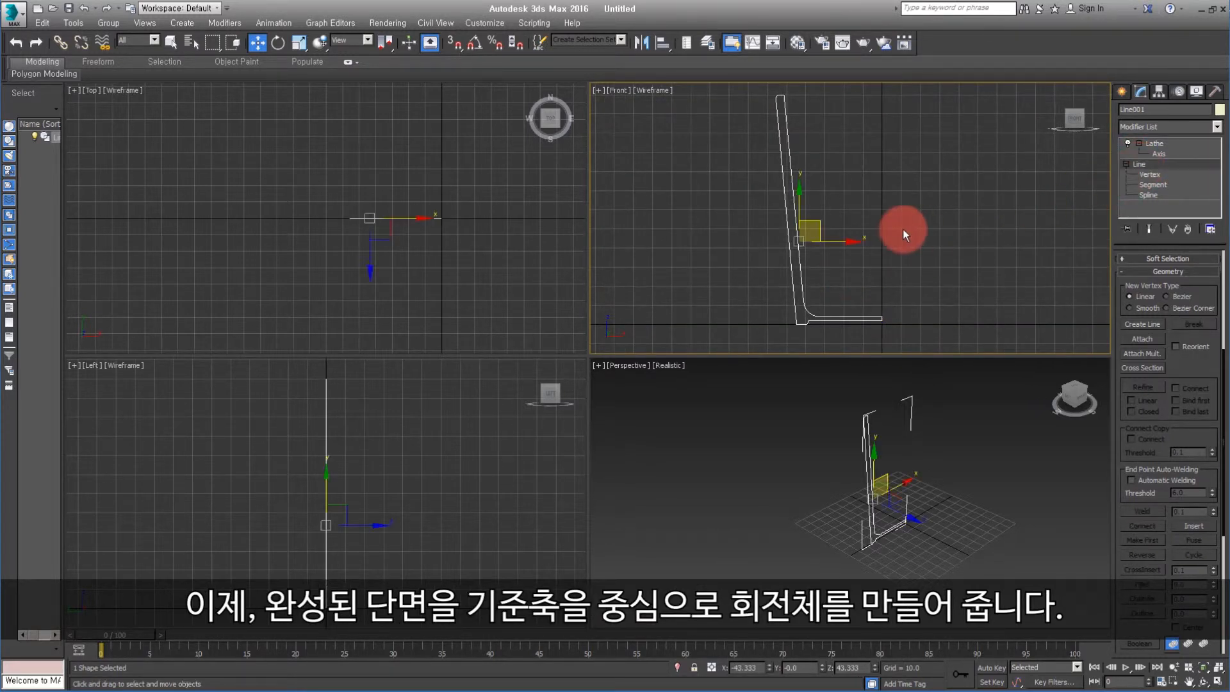
{"action": "left_click", "coordinate": [1148, 144]}
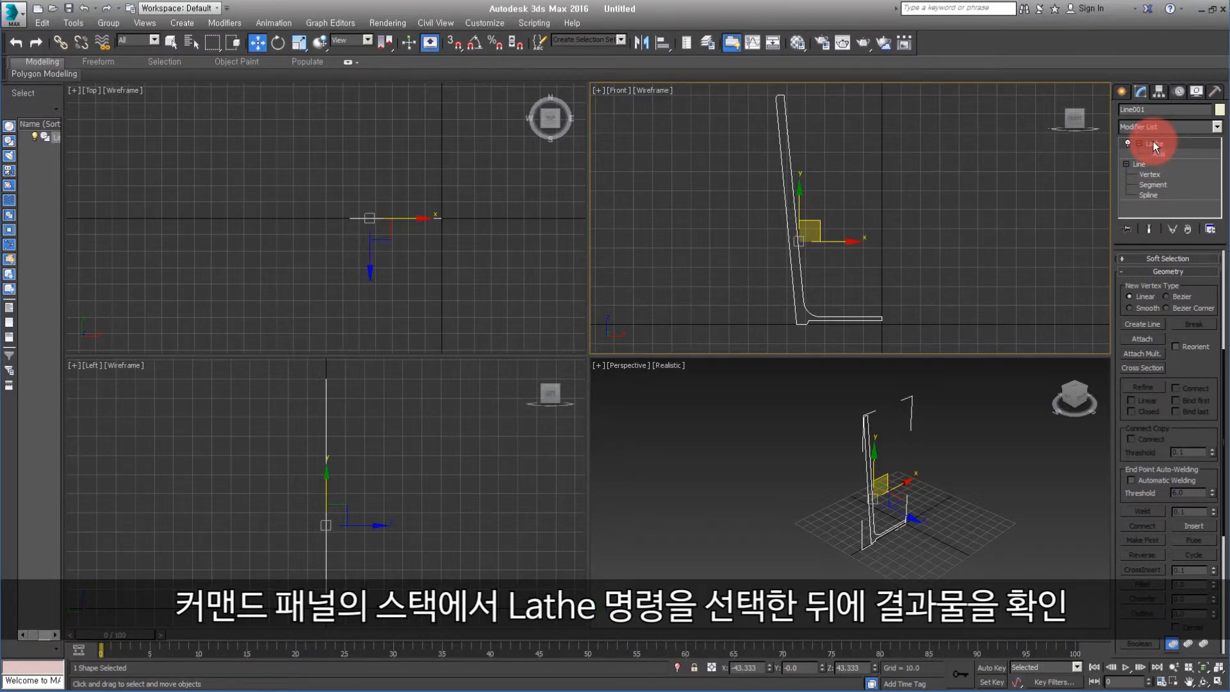
- Set the revolved cup's Lathe segments to 40 for a rounder, smoother outline
{"action": "left_click", "coordinate": [737, 435]}
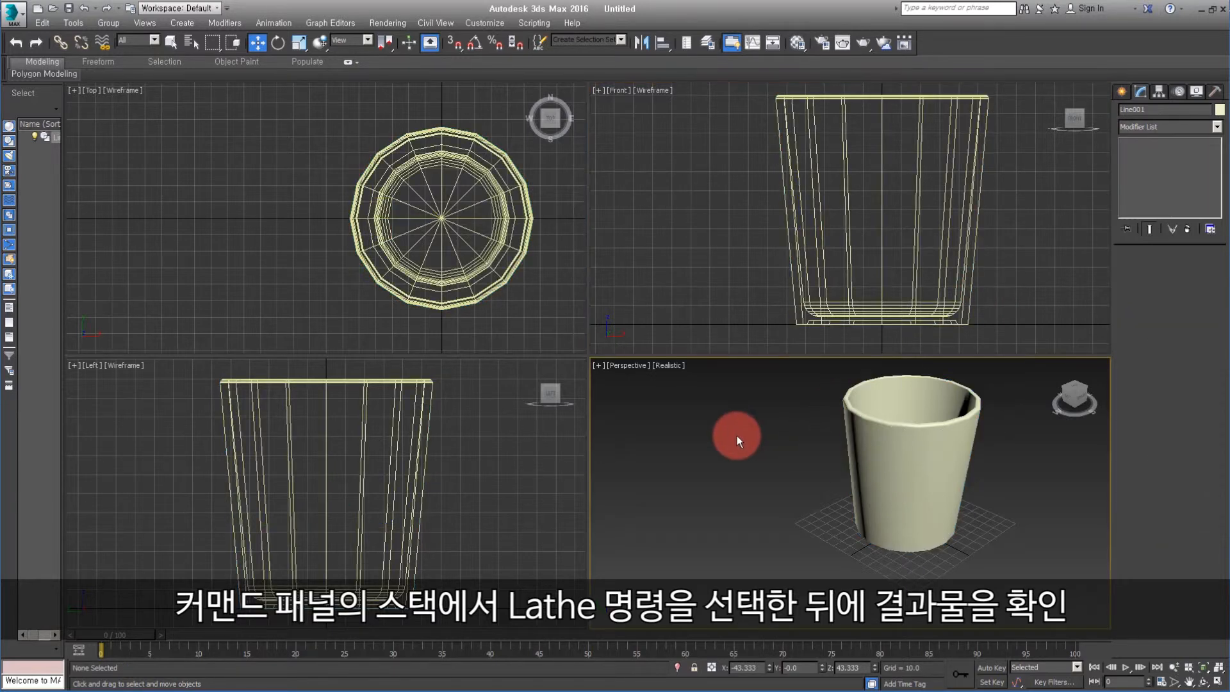
{"action": "left_click", "coordinate": [870, 451]}
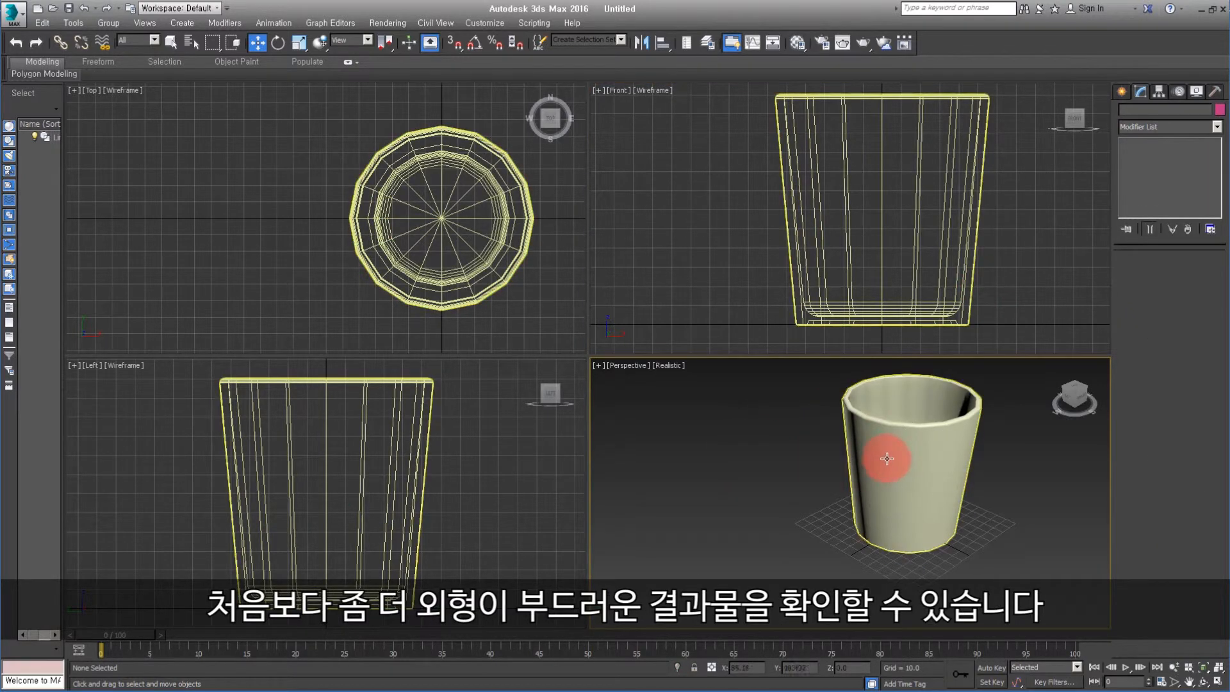
{"action": "left_click", "coordinate": [723, 454]}
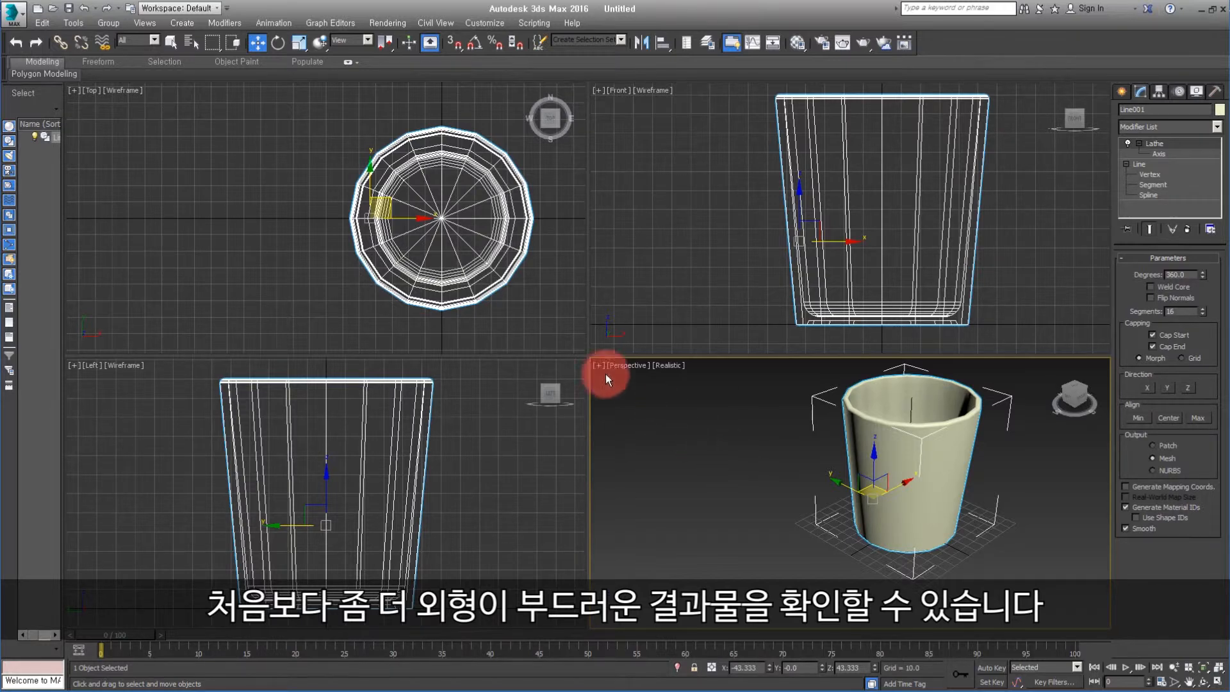
{"action": "left_click", "coordinate": [495, 198]}
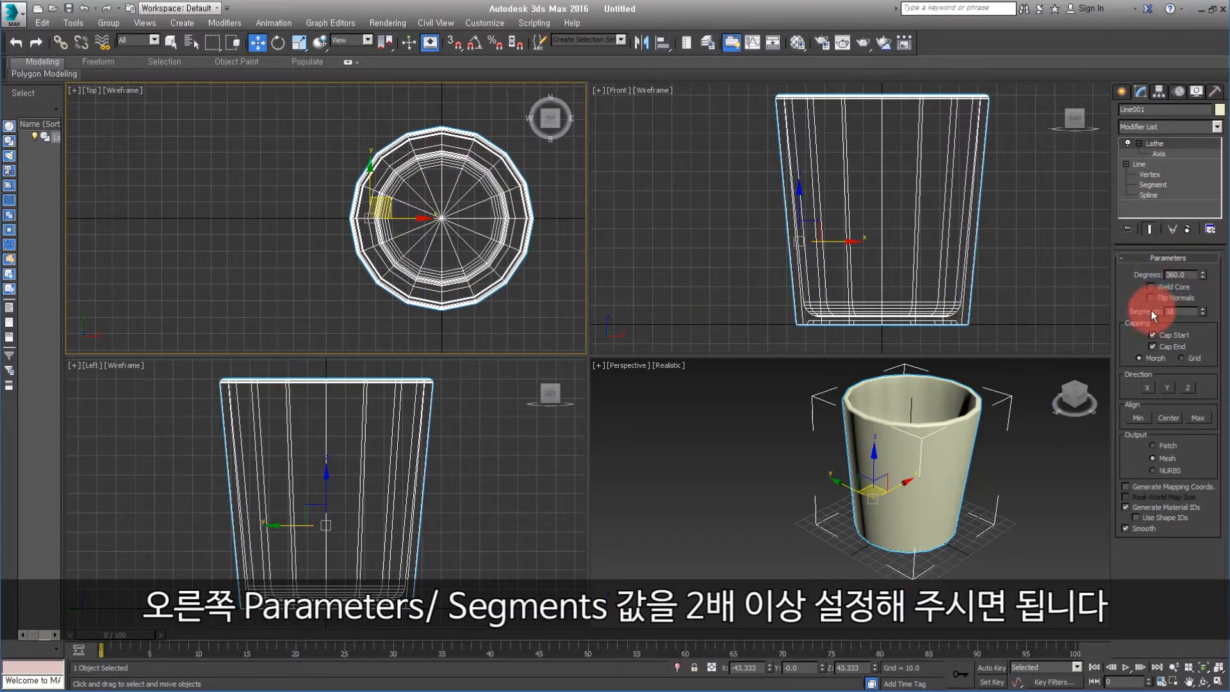
{"action": "double_click", "coordinate": [1176, 311]}
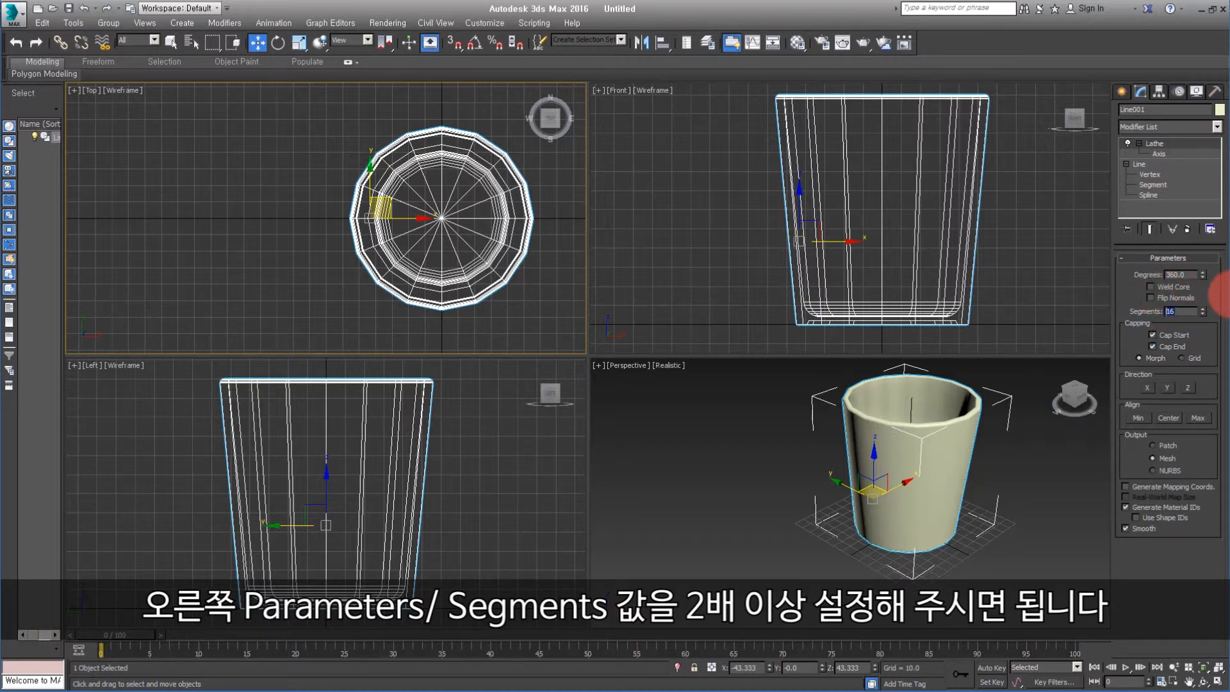
{"action": "type", "text": "4"}
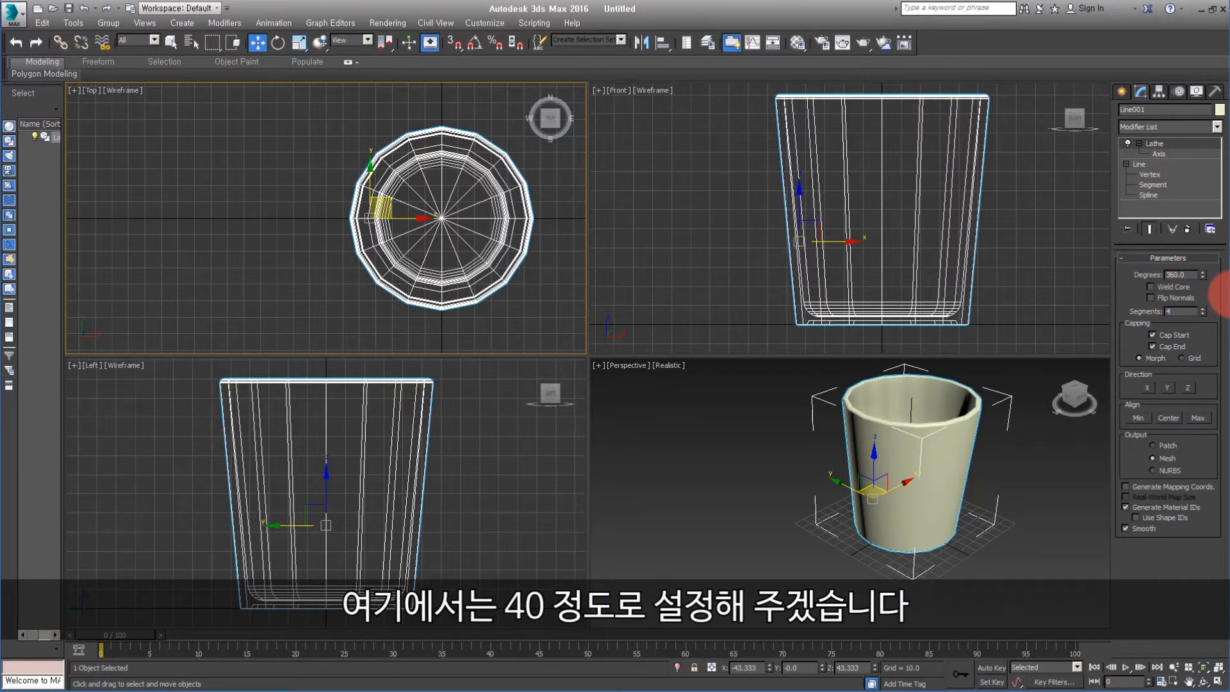
{"action": "type", "text": "0"}
{"action": "key", "text": "Return"}
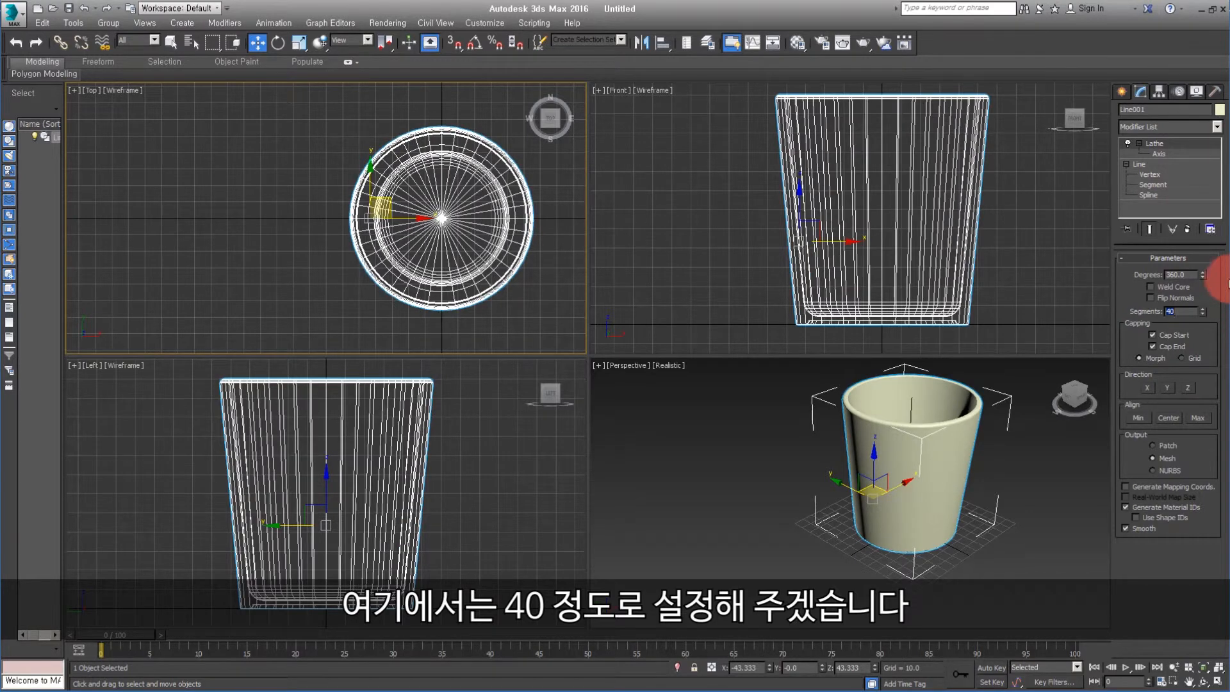
{"action": "right_click", "coordinate": [751, 467]}
{"action": "left_click", "coordinate": [750, 467]}
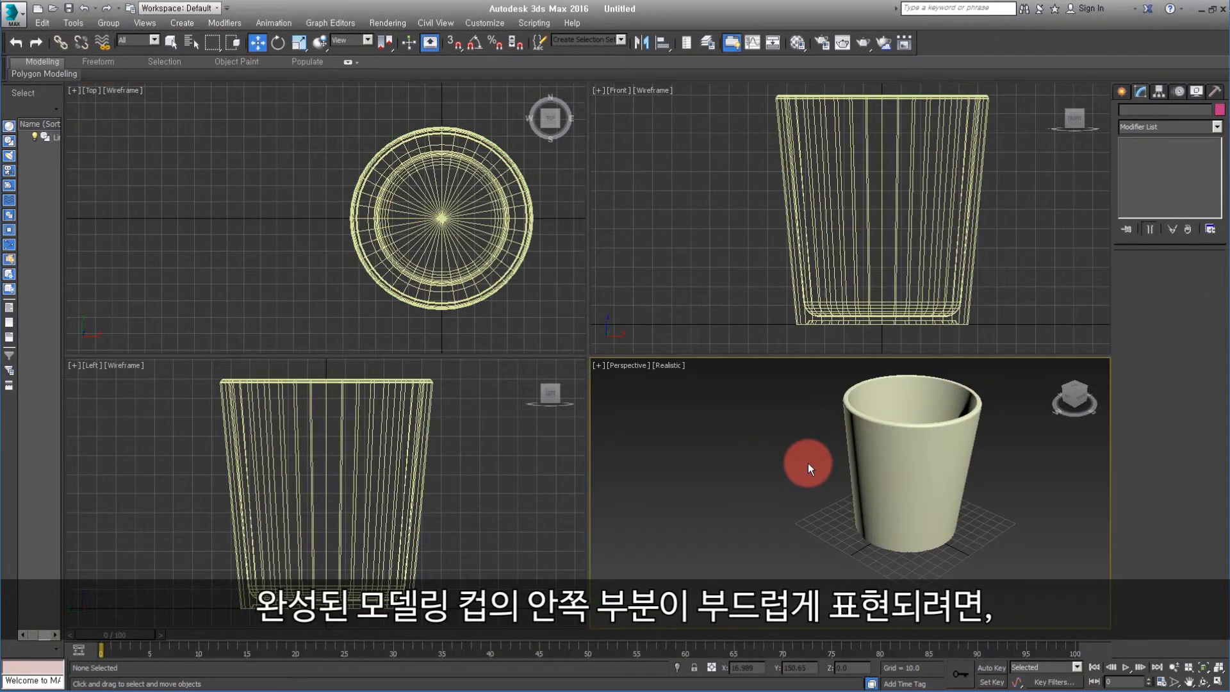
- Enable Weld Core on the cup's Lathe modifier to smooth the centre of its inner floor
{"action": "left_click", "coordinate": [902, 441]}
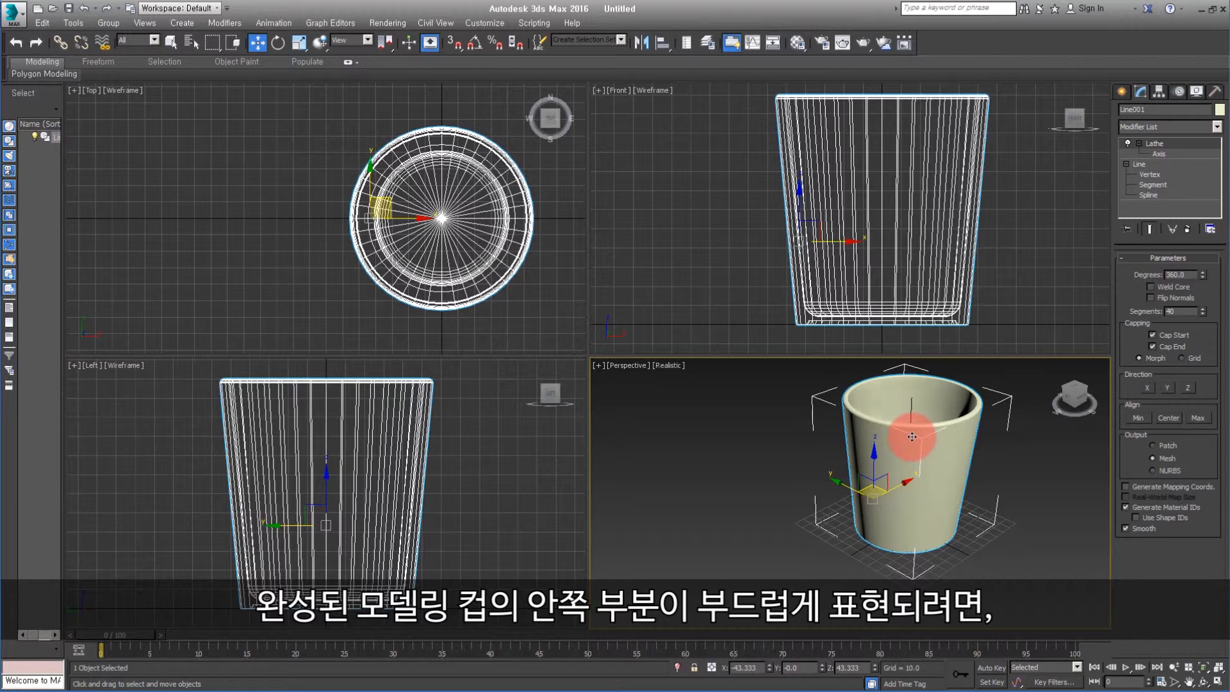
{"action": "middle_click_drag", "start_coordinate": [917, 426], "coordinate": [901, 498], "text": "alt"}
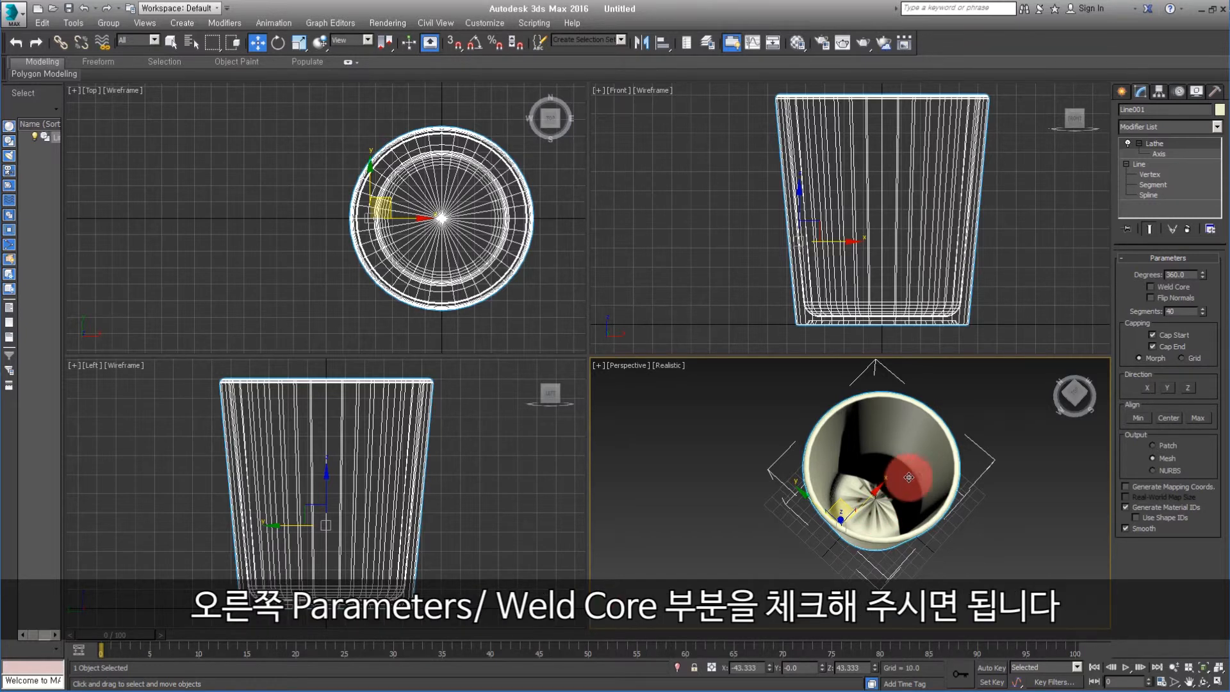
{"action": "left_click", "coordinate": [1151, 286]}
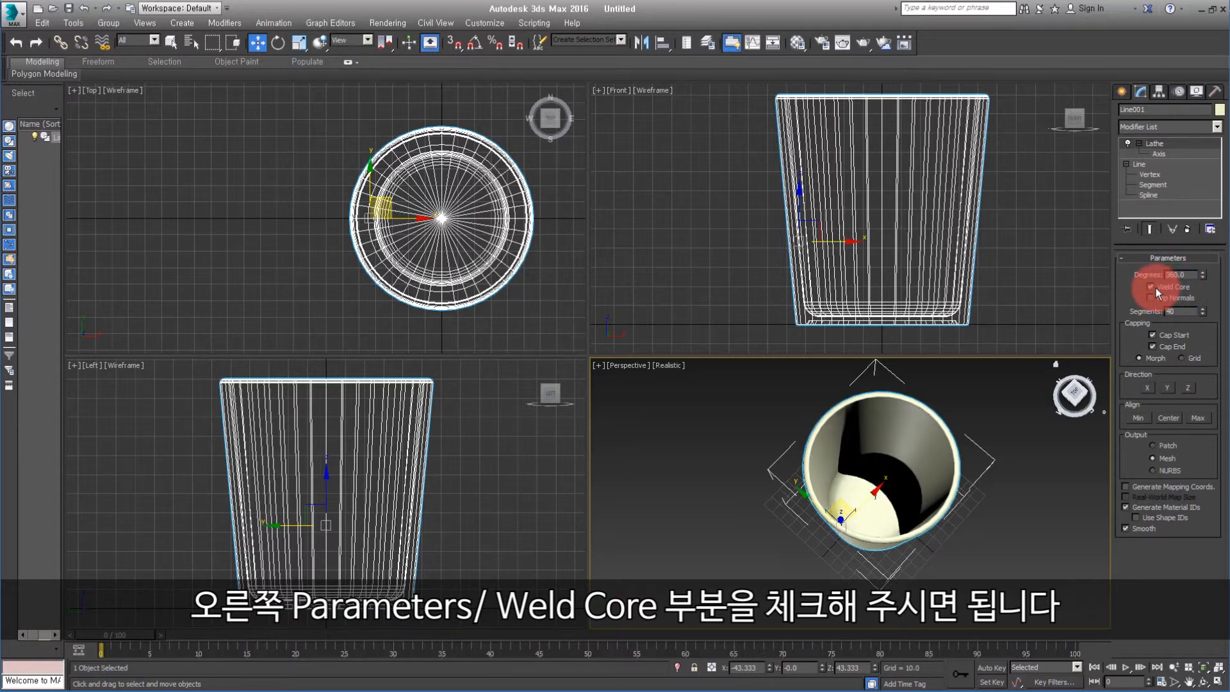
{"action": "left_click", "coordinate": [863, 529]}
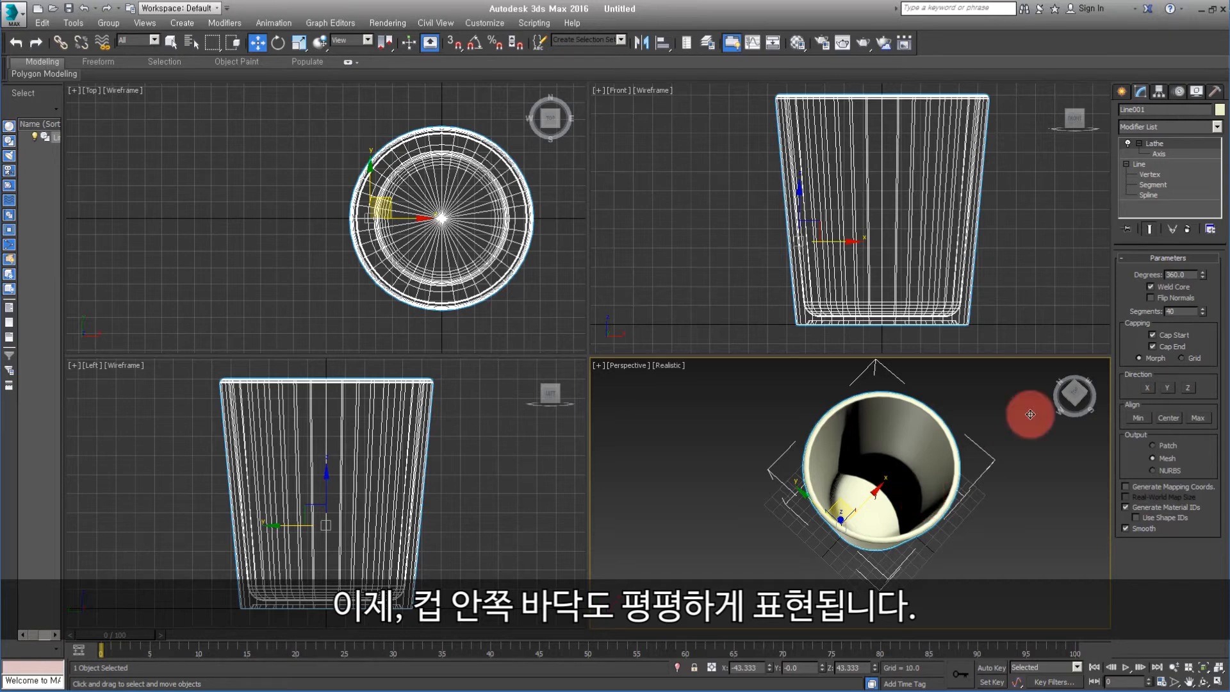
- Review the cup's base Line profile in the modifier stack and return to the Lathe level to view the revolved model
{"action": "key", "text": "ctrl+shift+z"}
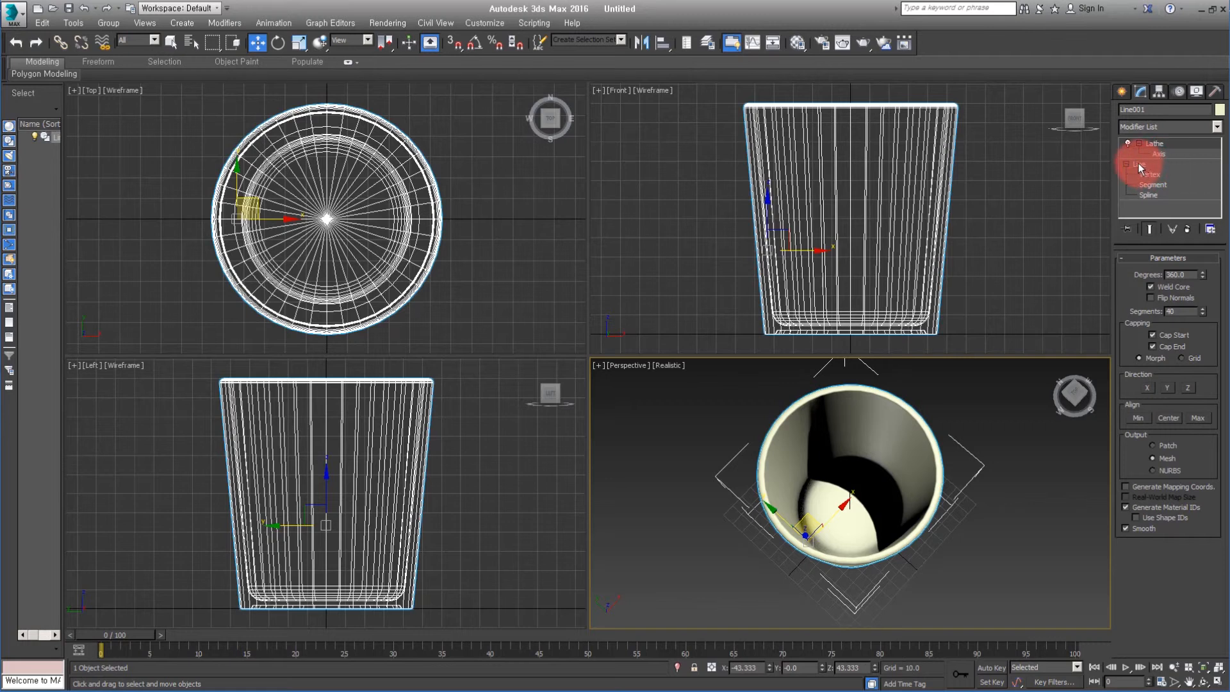
{"action": "left_click", "coordinate": [1137, 164]}
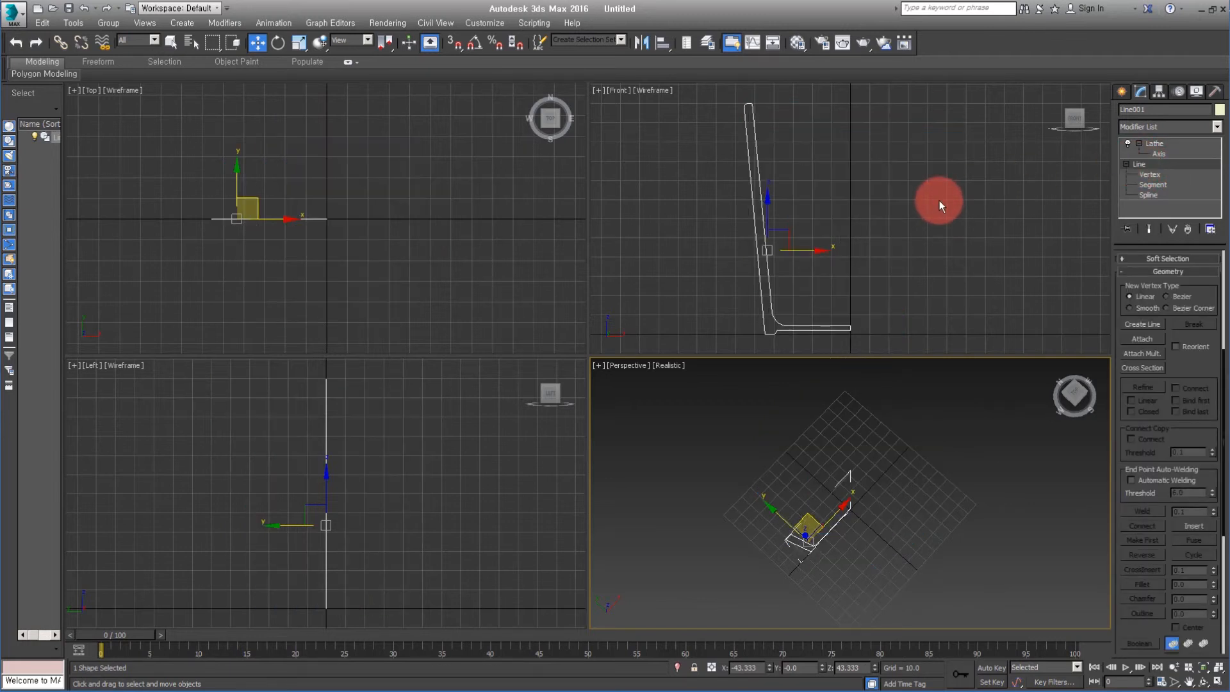
{"action": "left_click", "coordinate": [1153, 156]}
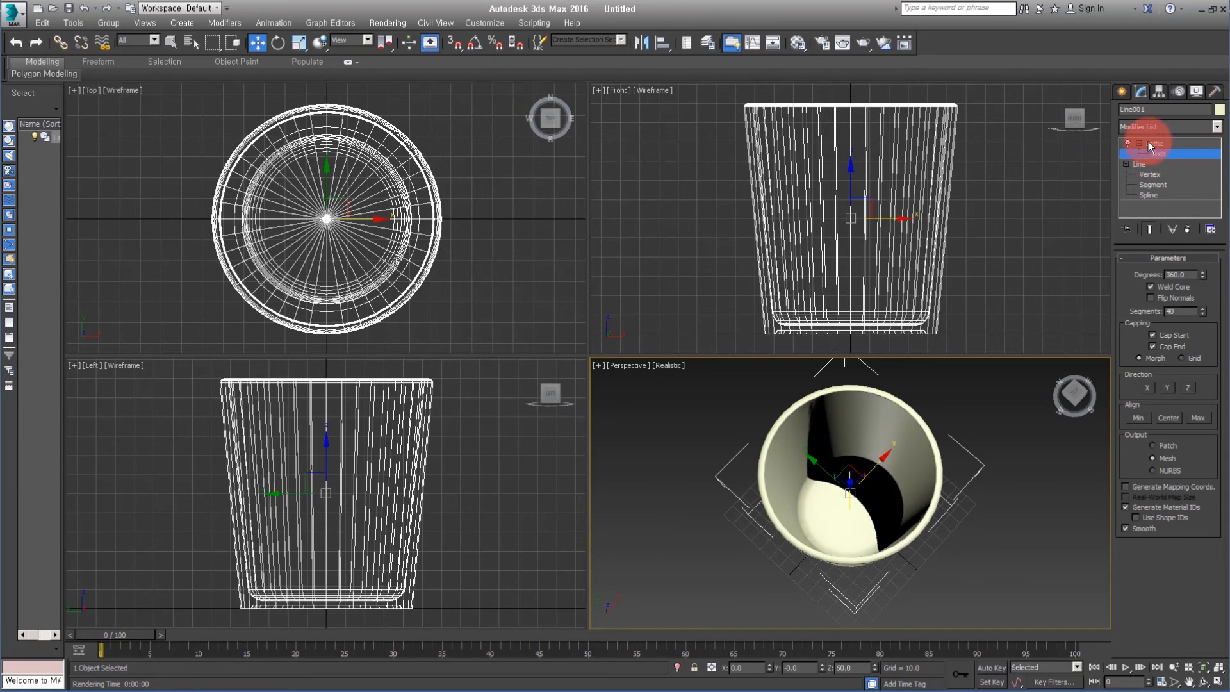
{"action": "left_click", "coordinate": [1150, 146]}
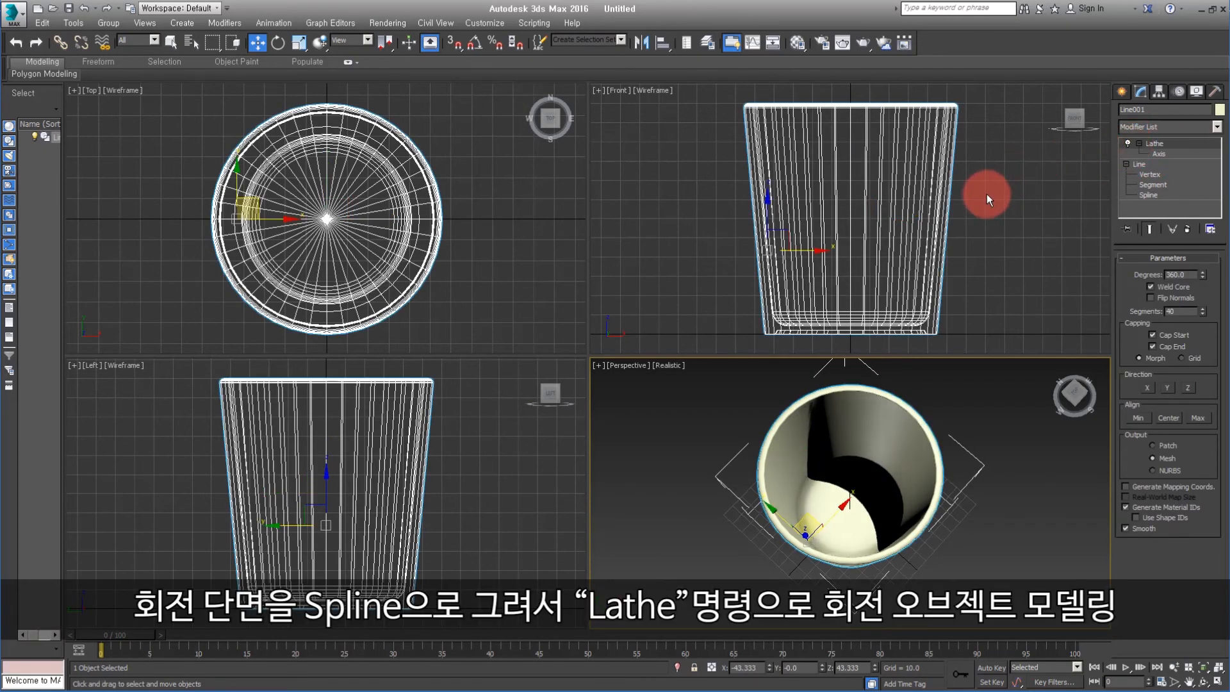